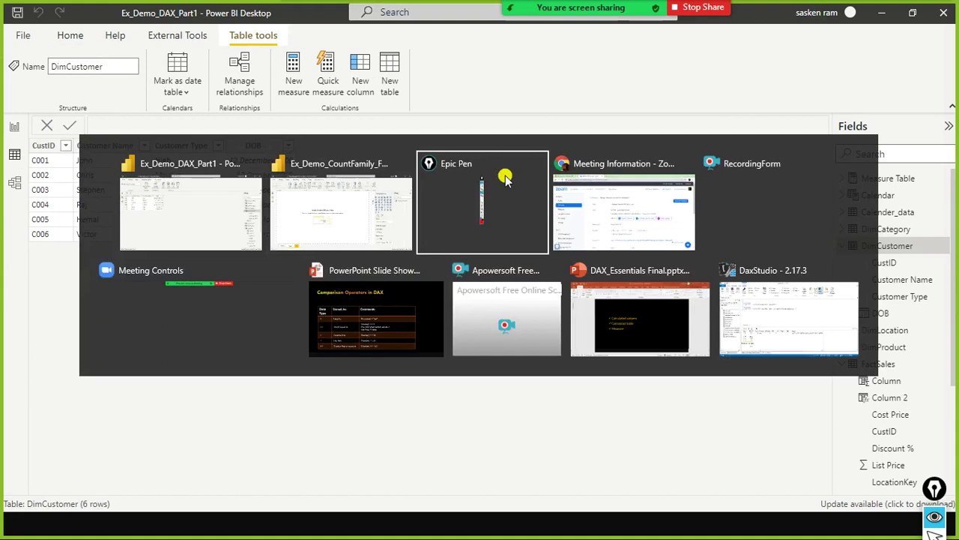
Switch to the Ex_Demo_CountFamily_Functions report and display the SalesbyCustomer table's data with its field list expanded
key("alt+Tab")
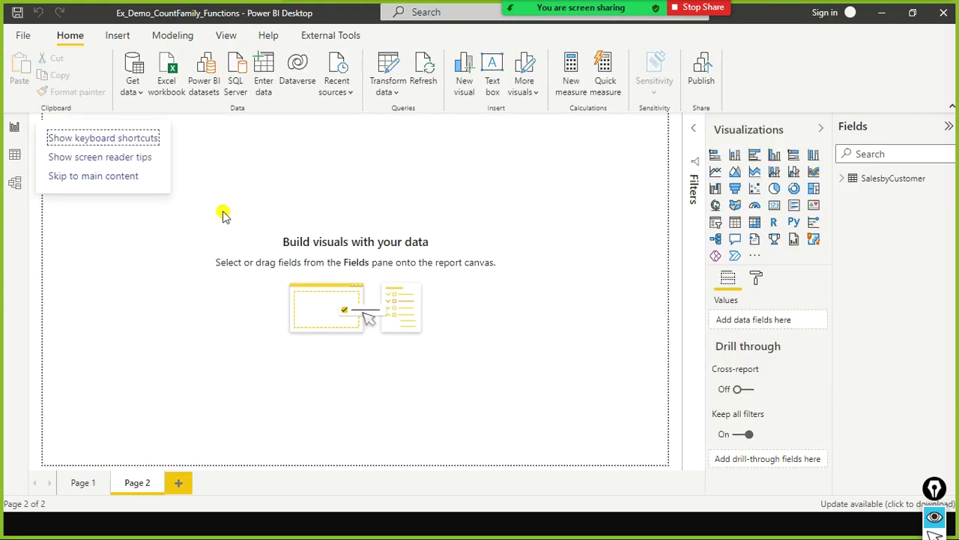
left_click(15, 153)
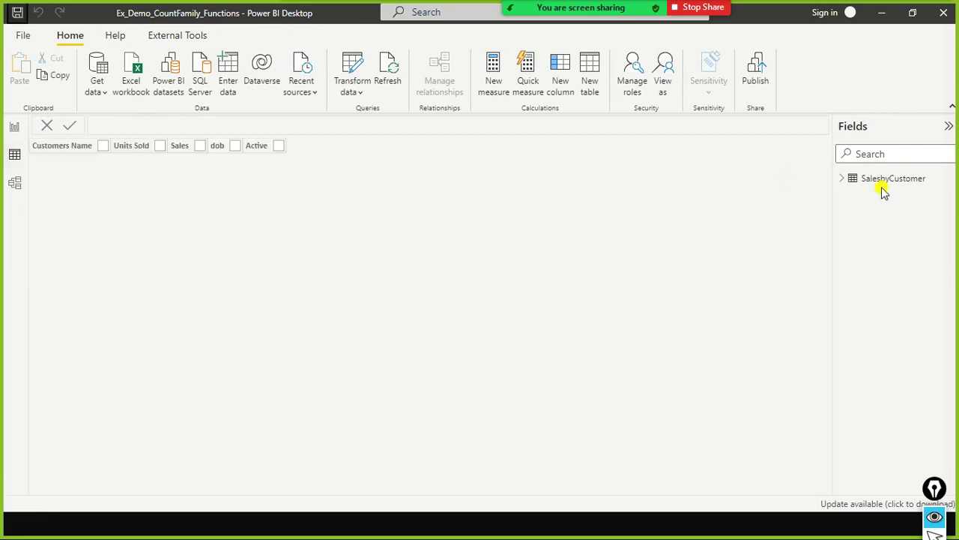
left_click(885, 184)
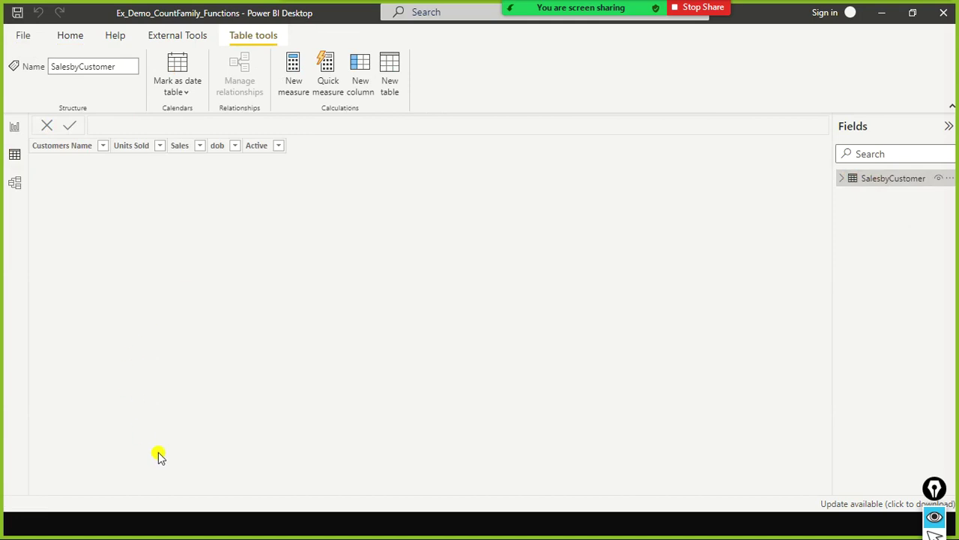
left_click(842, 180)
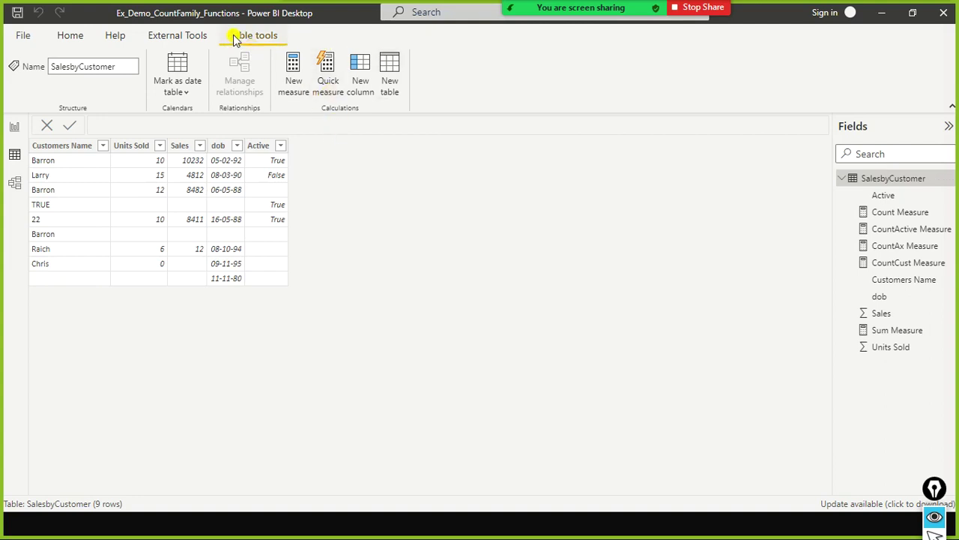
Add a calculated column to SalesbyCustomer and begin its formula with IF testing SalesbyCustomer[Customers Name]
left_click(356, 84)
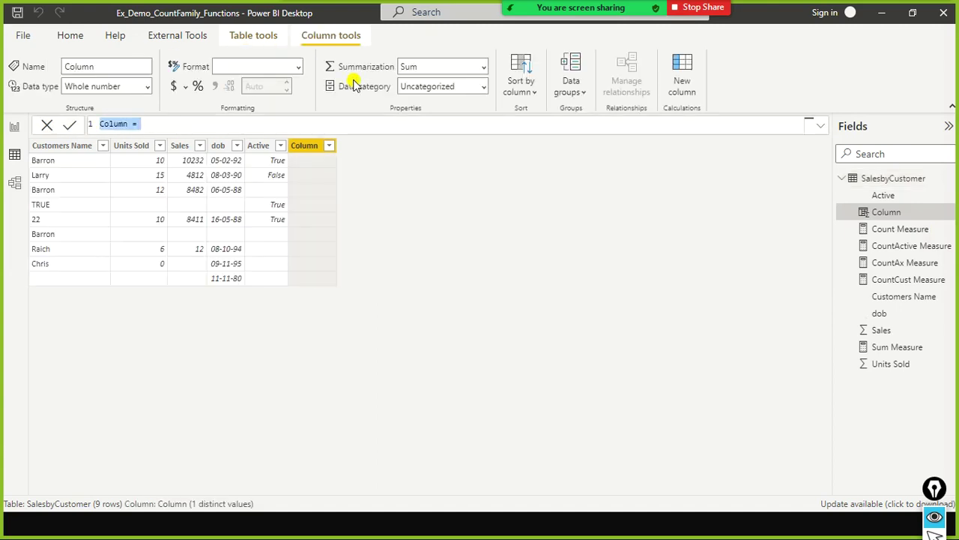
key("End")
type("if")
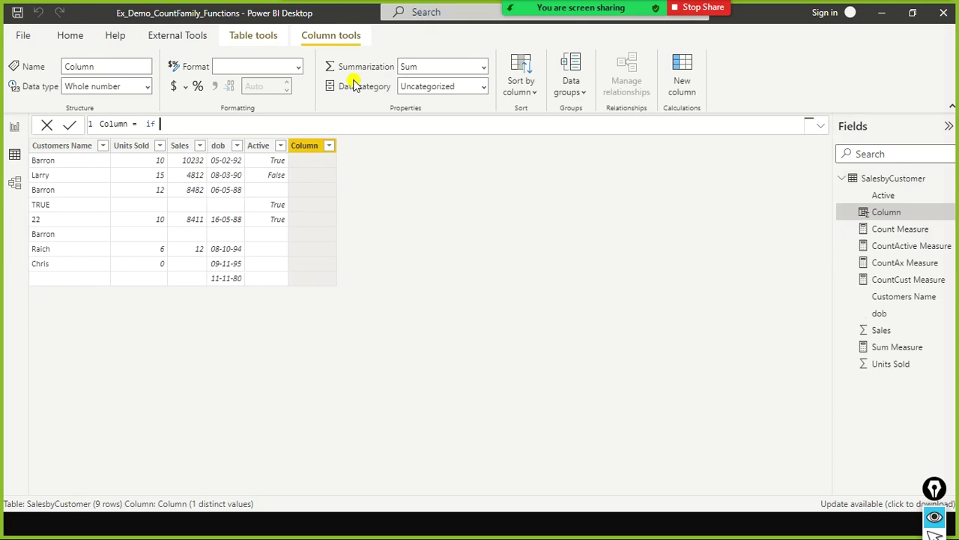
type(" ( cus")
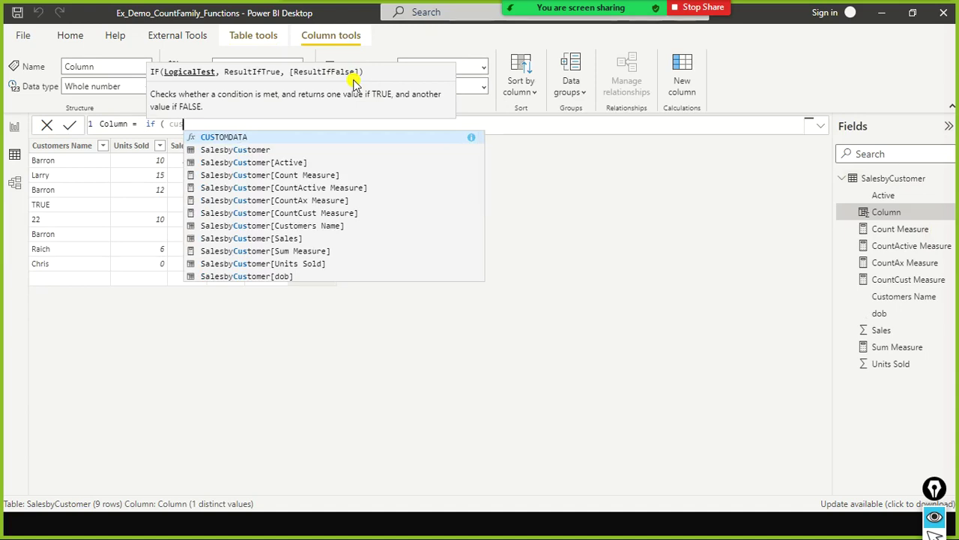
type("tomer")
key("Down")
key("Down")
key("Down")
key("Down")
key("Down")
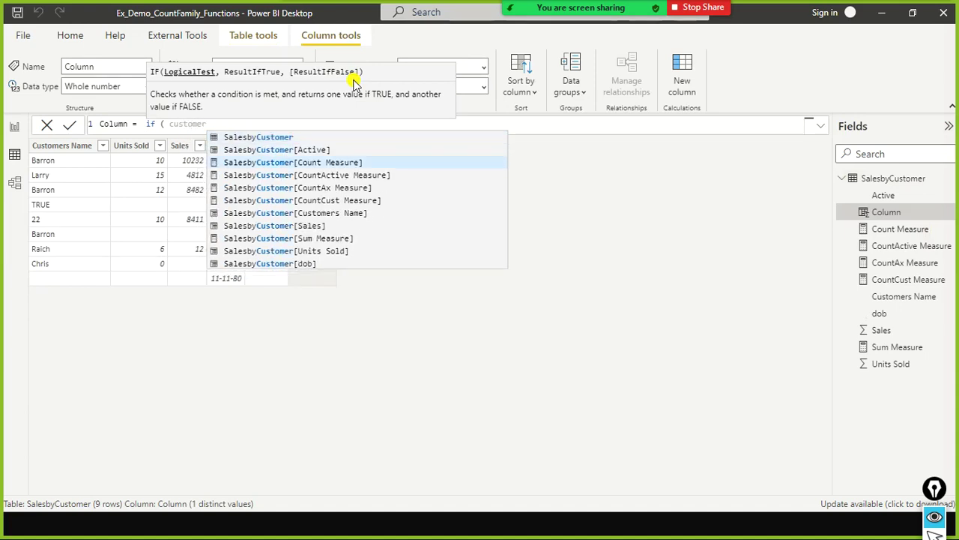
key("Down")
key("Tab")
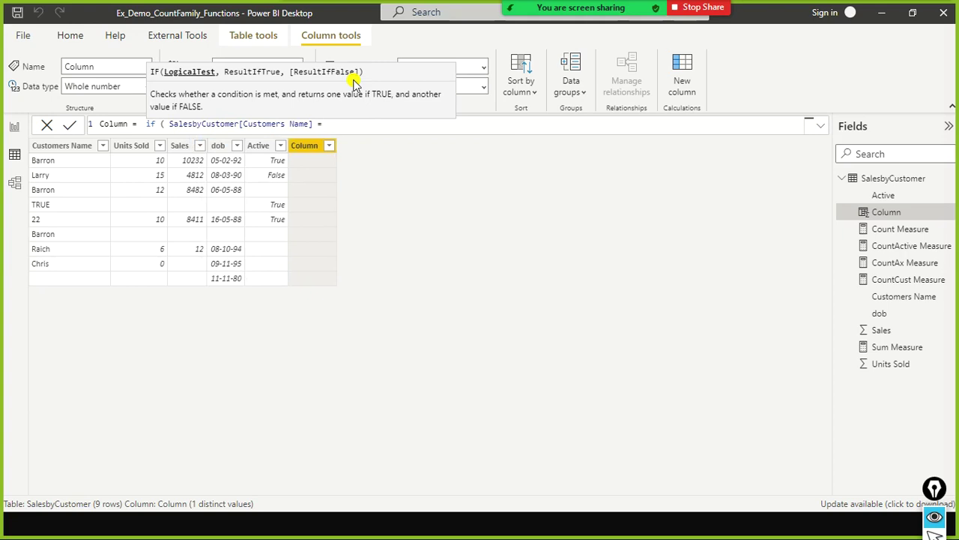
Compare the customers name with a single-space string in the IF test and return "Empty" when it is true
type("= \" \", \"BB1")
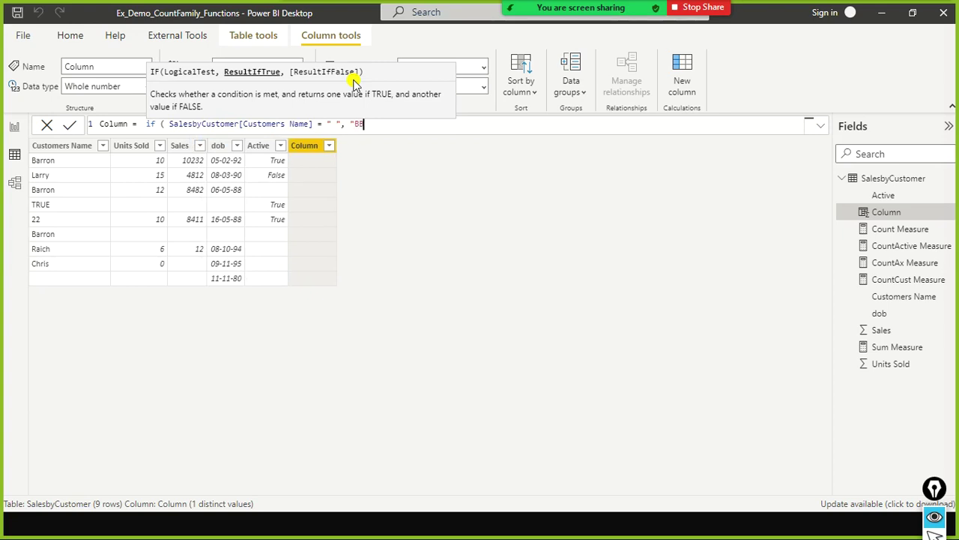
key("BackSpace")
key("BackSpace")
key("BackSpace")
type("B")
type("mpt")
type("y")
type("\"")
Use SalesbyCustomer[Customers Name] as the IF function's false result, close the formula and commit the column
type(", ")
type("cus")
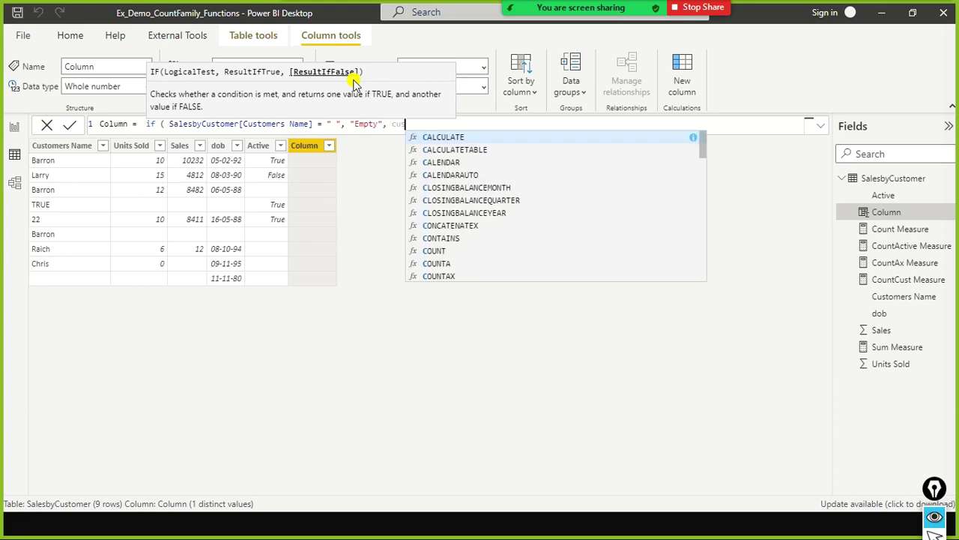
type("tomer na")
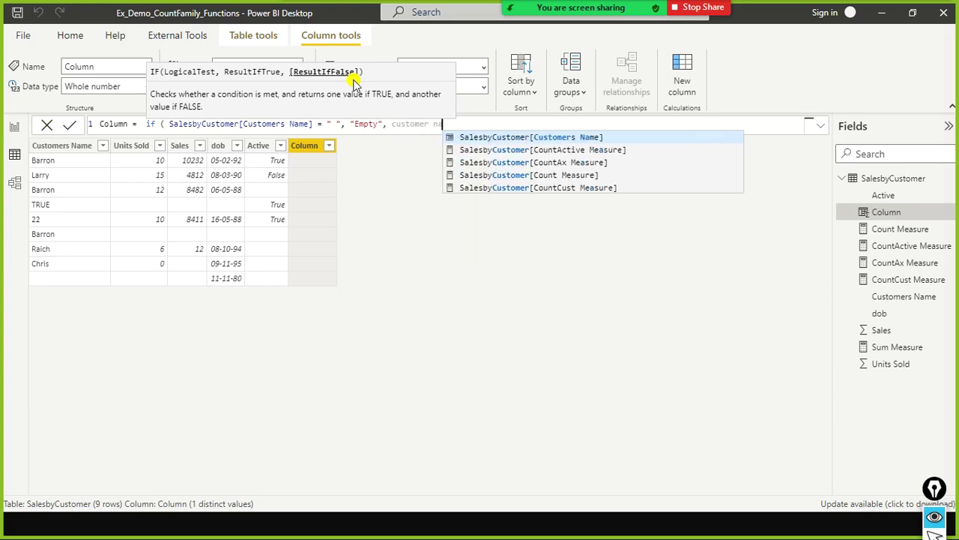
key("Tab")
type(")")
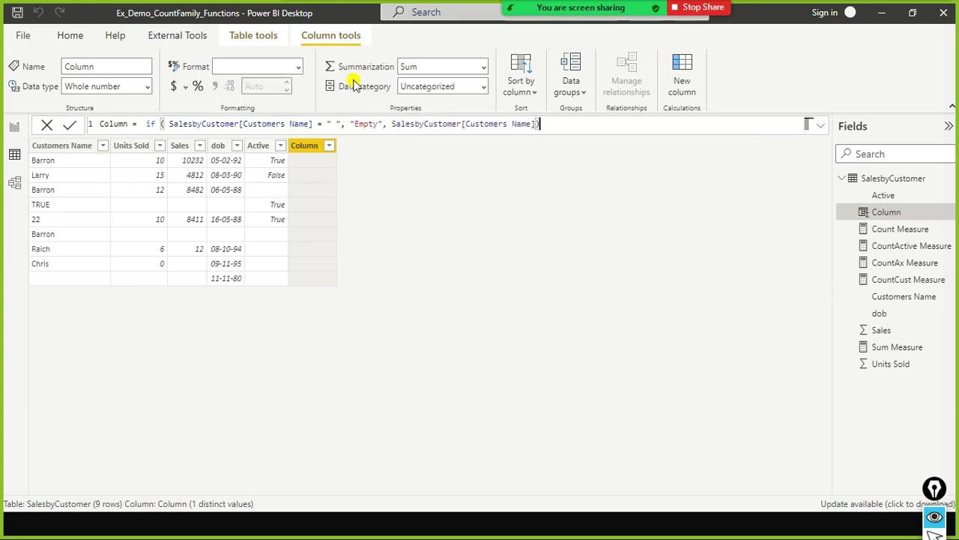
key("Return")
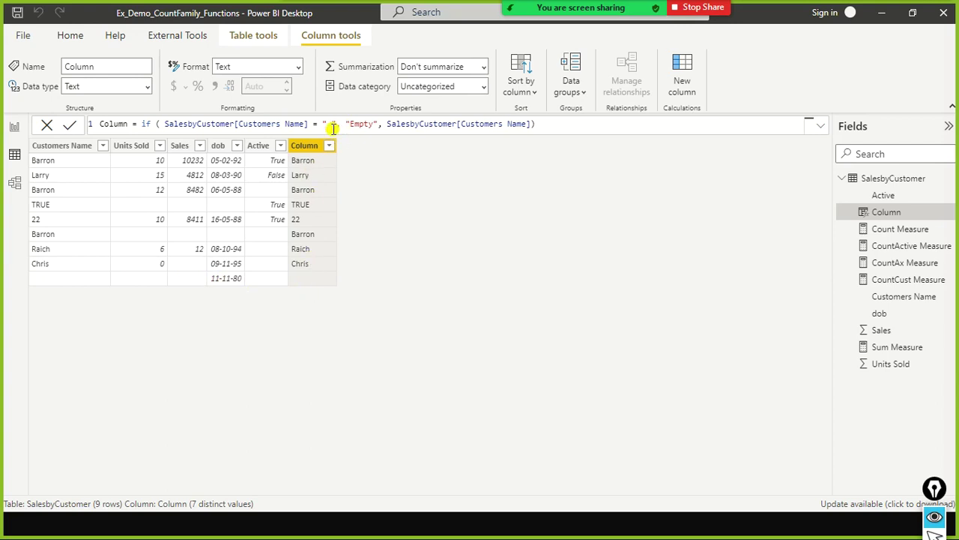
Set the IF test to compare the customers name with an empty string "" and commit the formula
key("BackSpace")
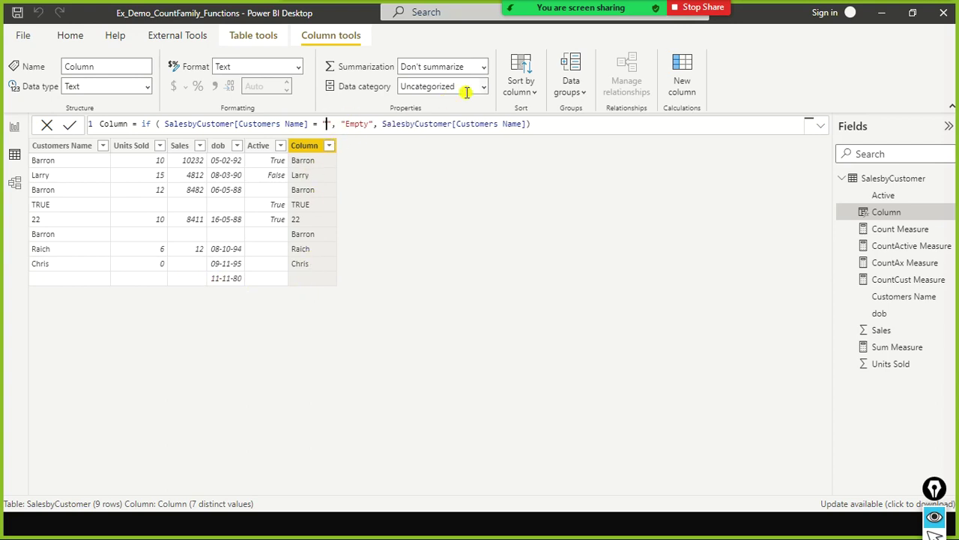
key("End")
key("Return")
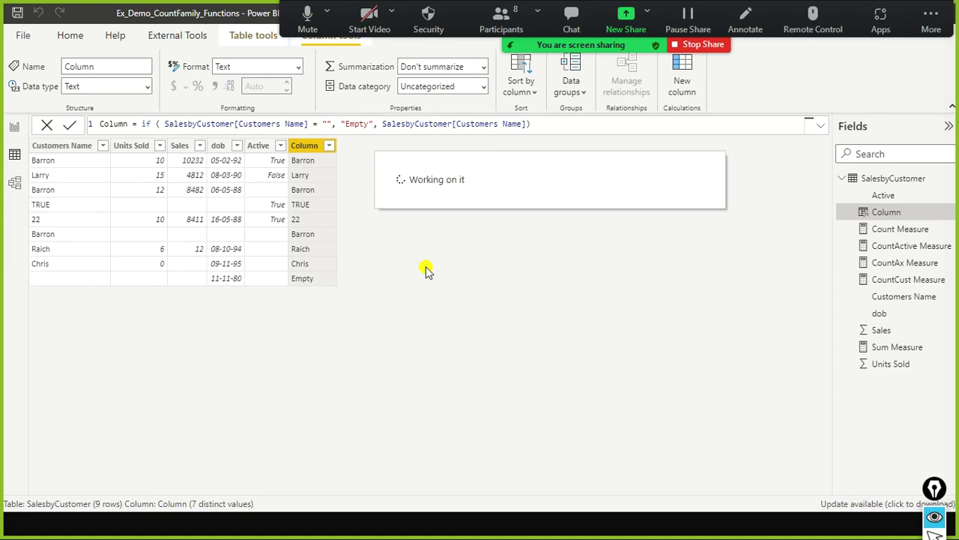
Set the IF test to compare the customers name with Blank() and commit the formula
left_click(326, 124)
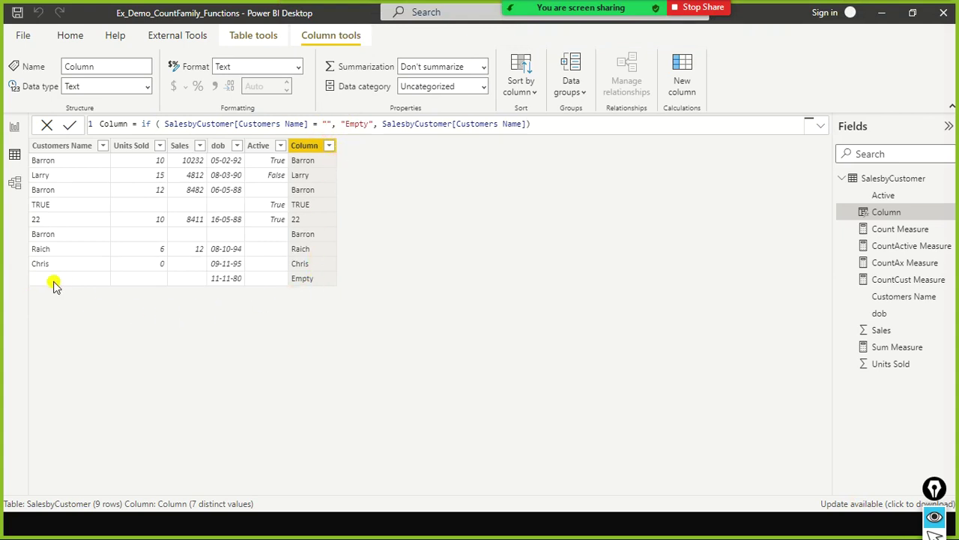
left_click(327, 124)
key("Left")
key("shift+Right")
key("shift+Right")
type("Blank")
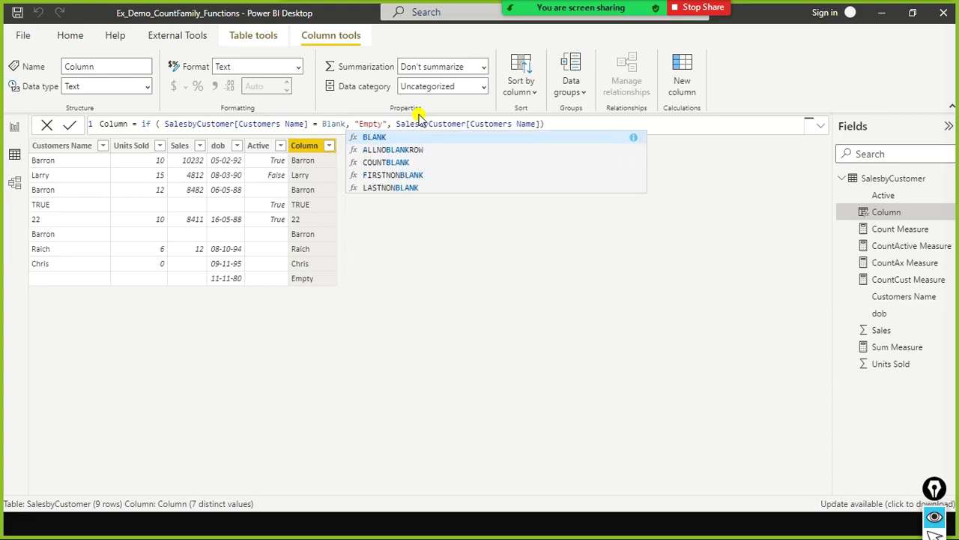
type("()")
key("Right")
key("Right")
key("Right")
key("Right")
key("Right")
key("Right")
key("Right")
key("Right")
key("Right")
key("Right")
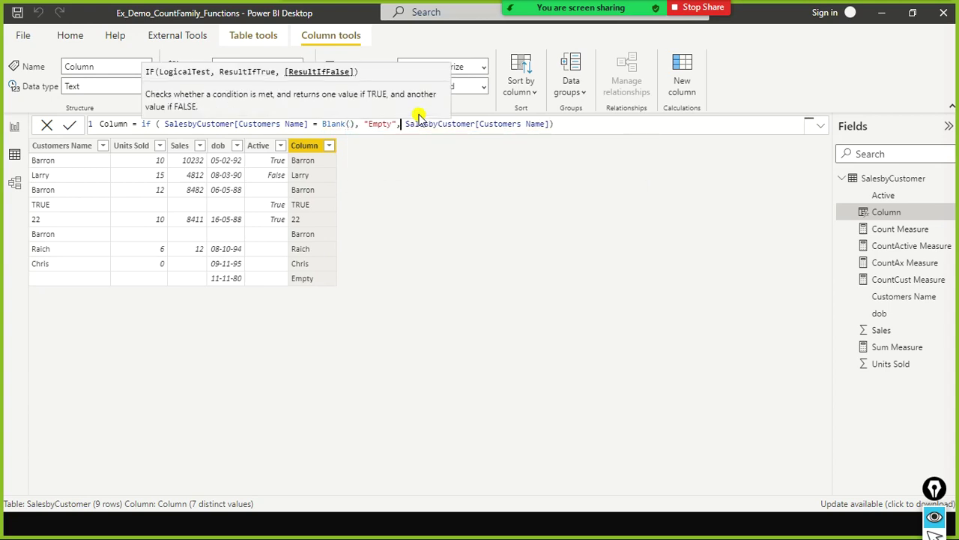
key("End")
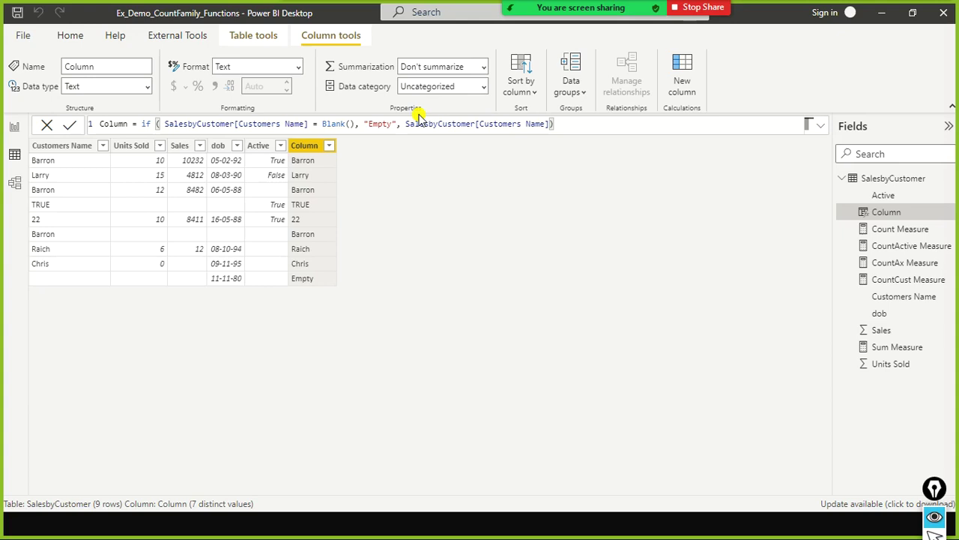
key("Return")
Replace the "Empty" result in the column's IF formula with the BLANK() function
double_click(372, 124)
key("Right")
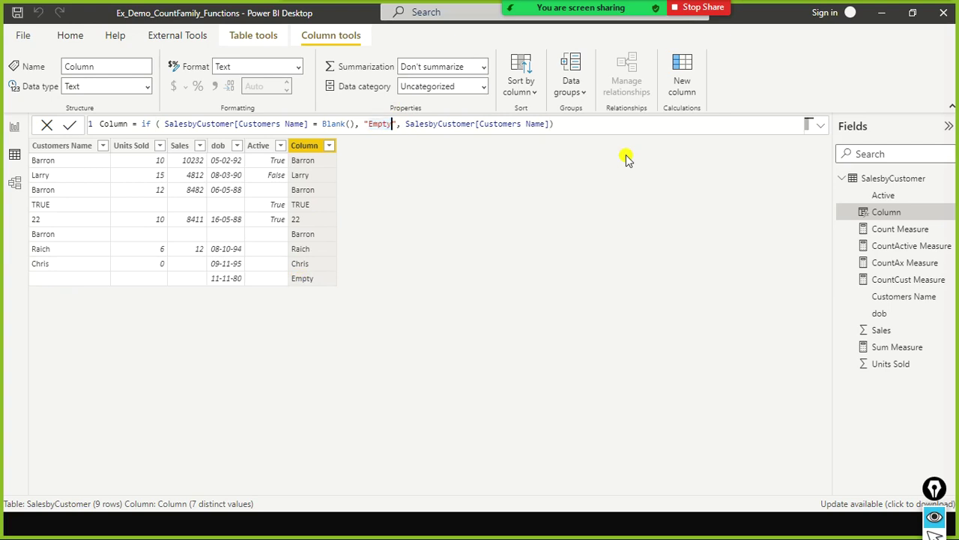
key("BackSpace")
key("BackSpace")
key("BackSpace")
key("BackSpace")
key("BackSpace")
key("BackSpace")
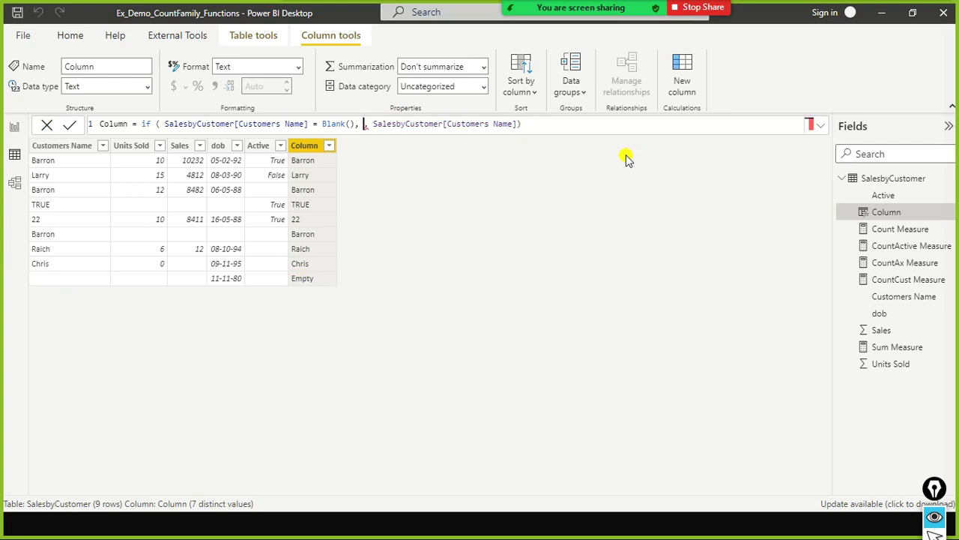
type("Blank")
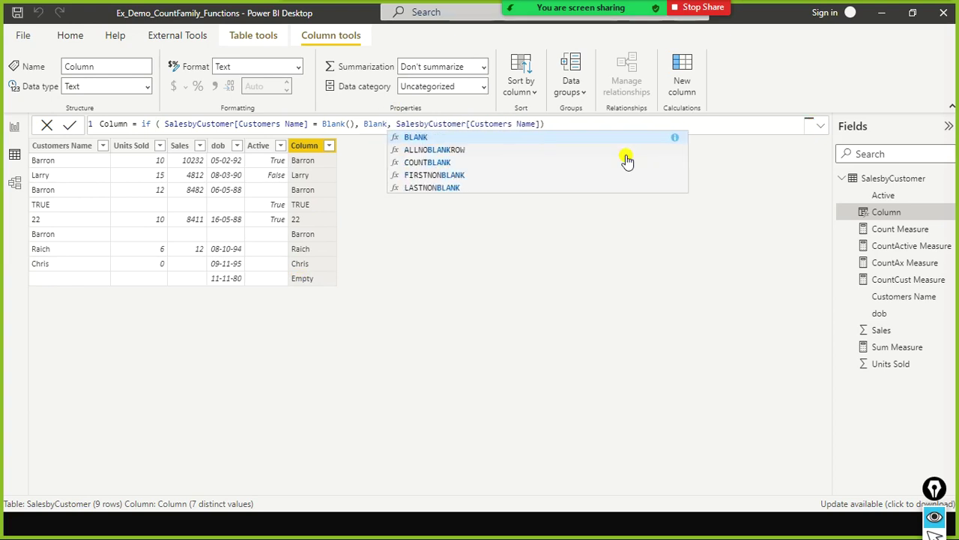
key("Tab")
key("End")
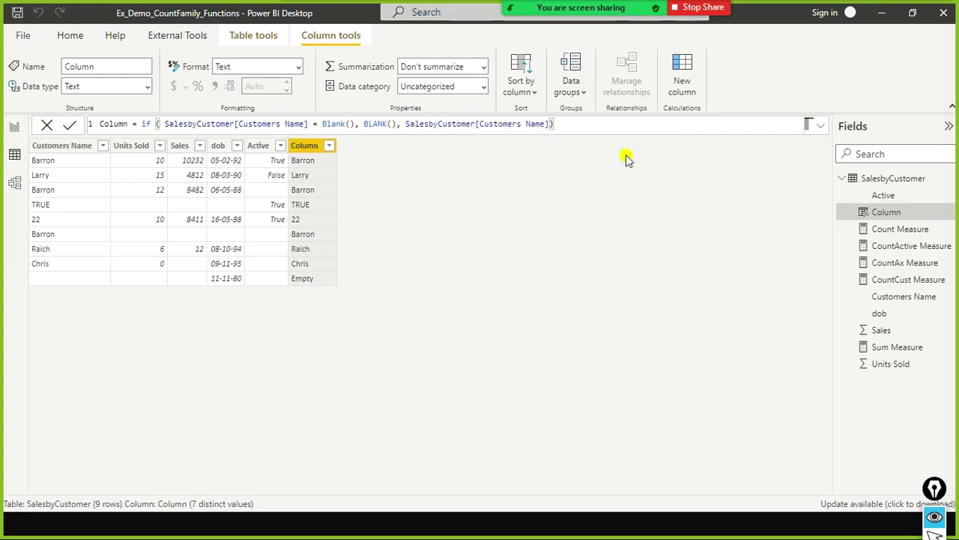
left_click(628, 157)
Return to the report view and save the report
left_click(15, 128)
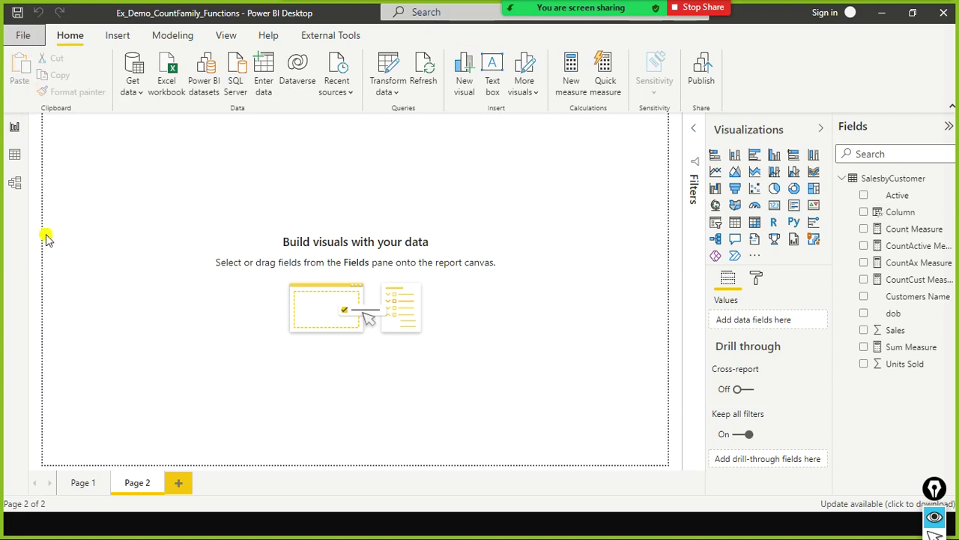
left_click(28, 36)
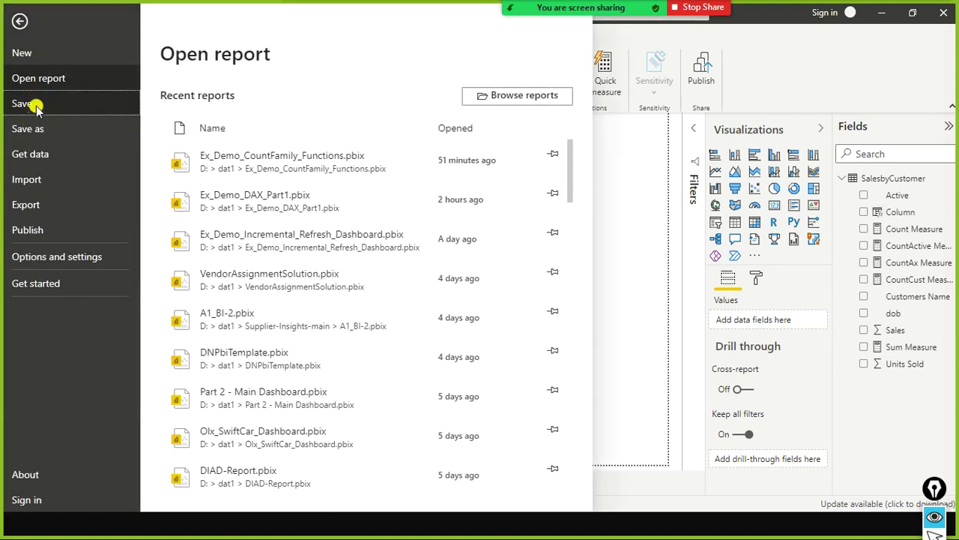
left_click(33, 104)
Switch to the PowerPoint slide show and advance to the Logical Operators in DAX slide
key("alt+Tab")
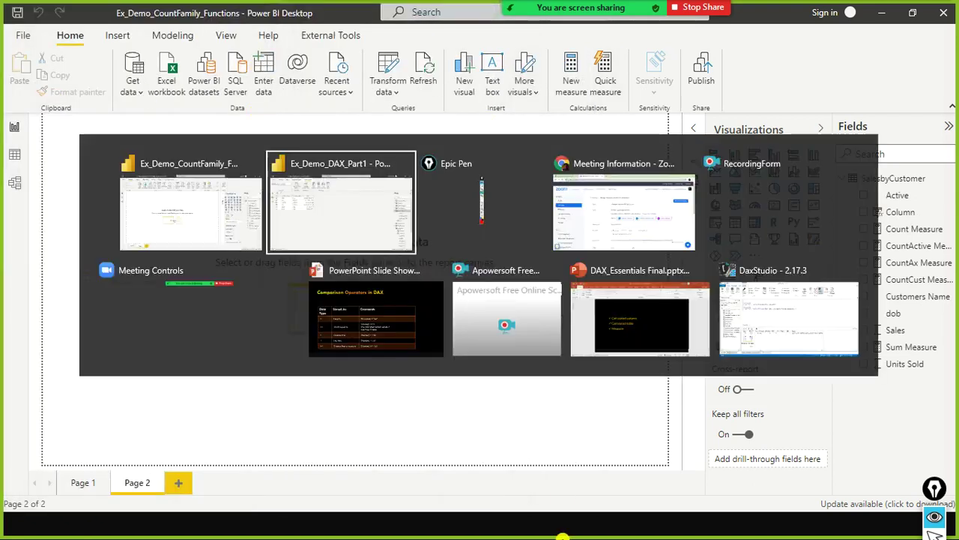
key("alt+Tab")
key("alt+Tab")
key("alt+Tab")
key("alt+Tab")
key("alt+Tab")
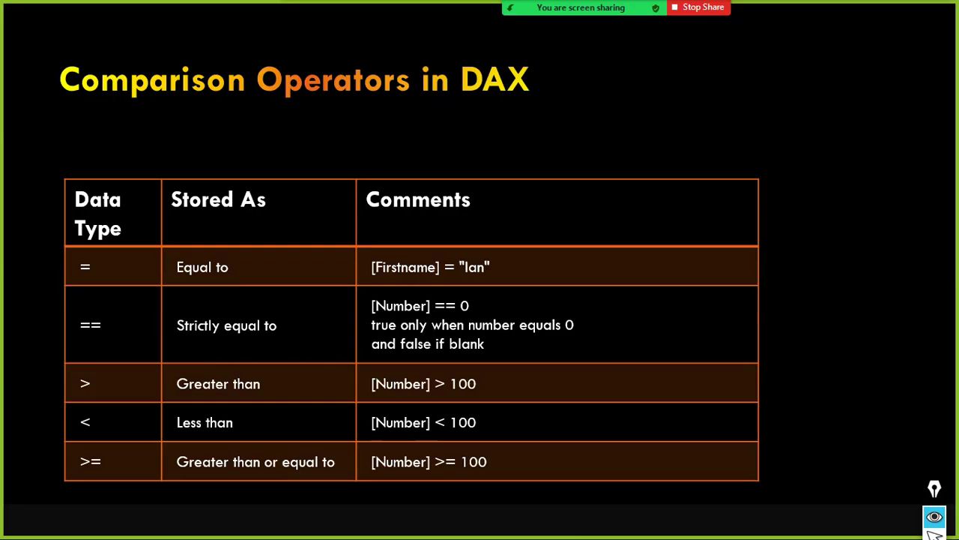
key("alt+Tab")
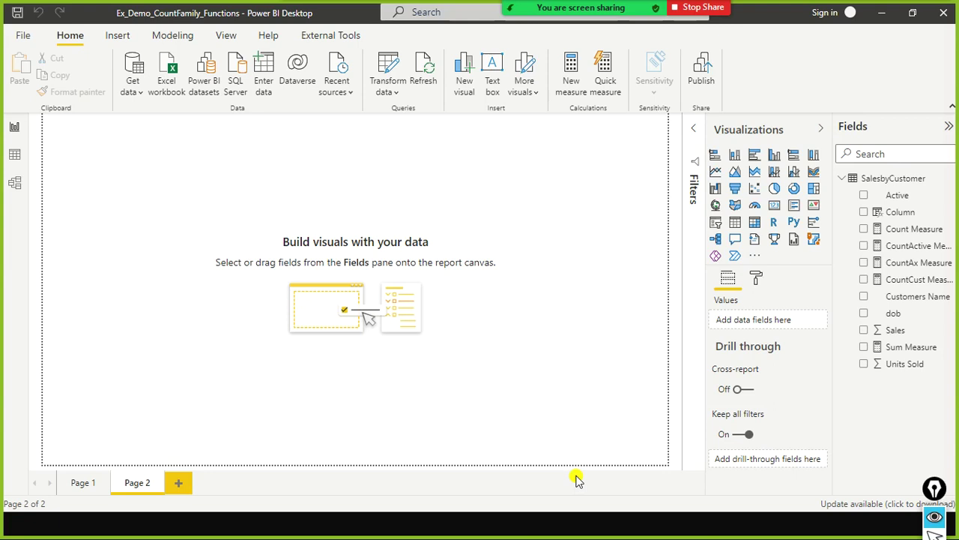
key("alt+Tab")
key("alt+Tab")
key("alt+shift+Tab")
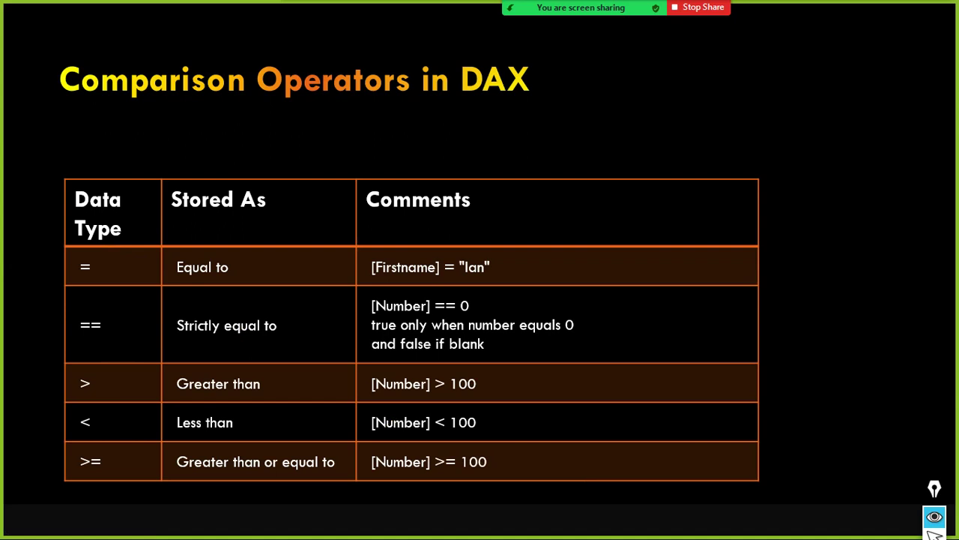
key("Right")
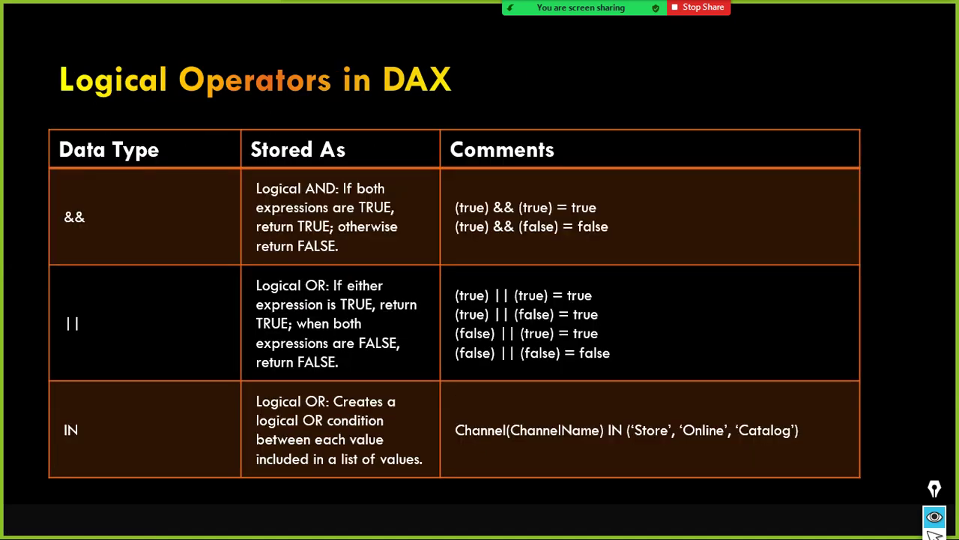
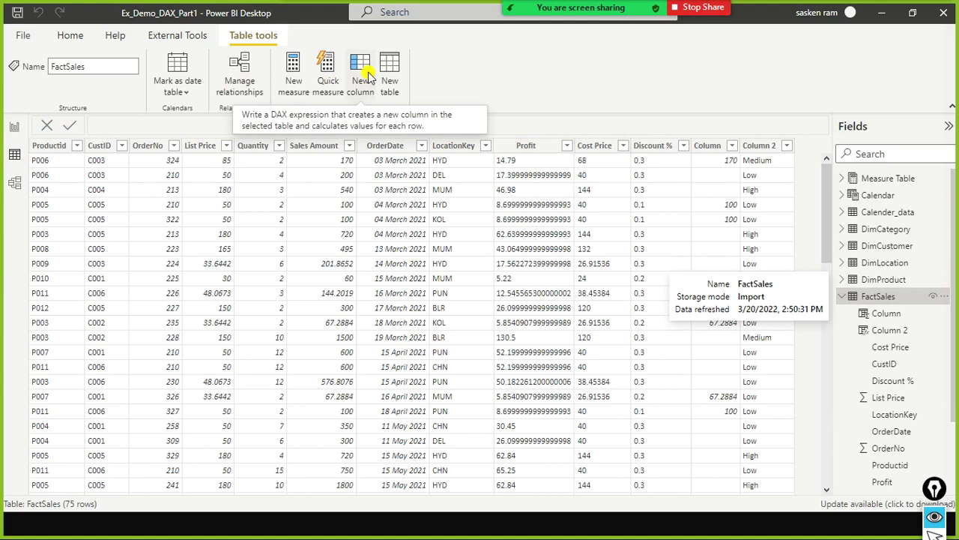
Switch from the Ex_Demo_DAX_Part1 report to the PowerPoint slide on the Switch logical function in DAX
left_click(862, 199)
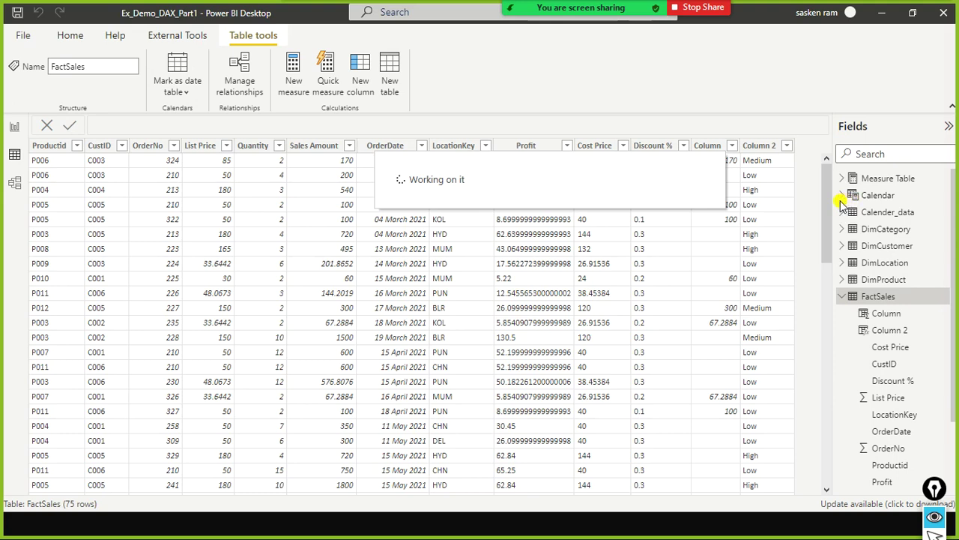
key("alt+Tab")
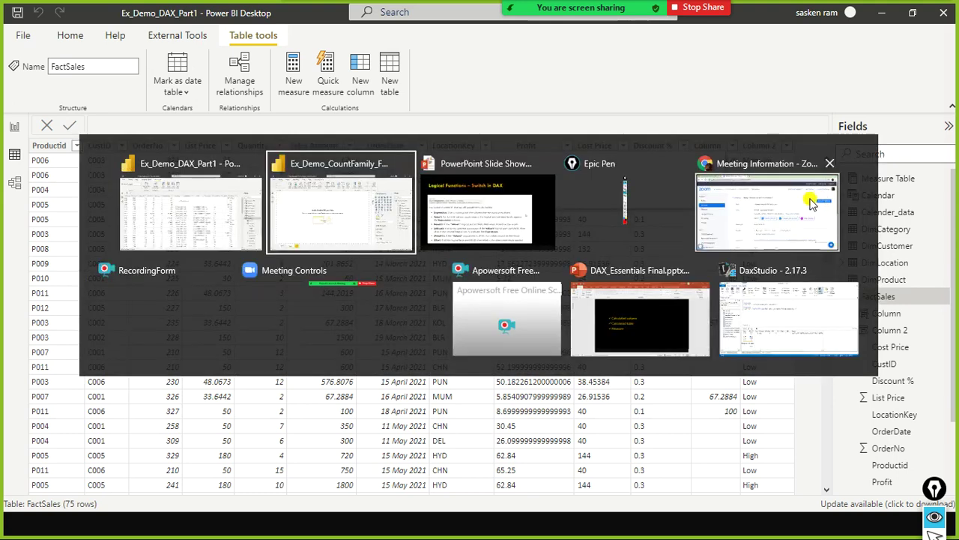
key("Tab")
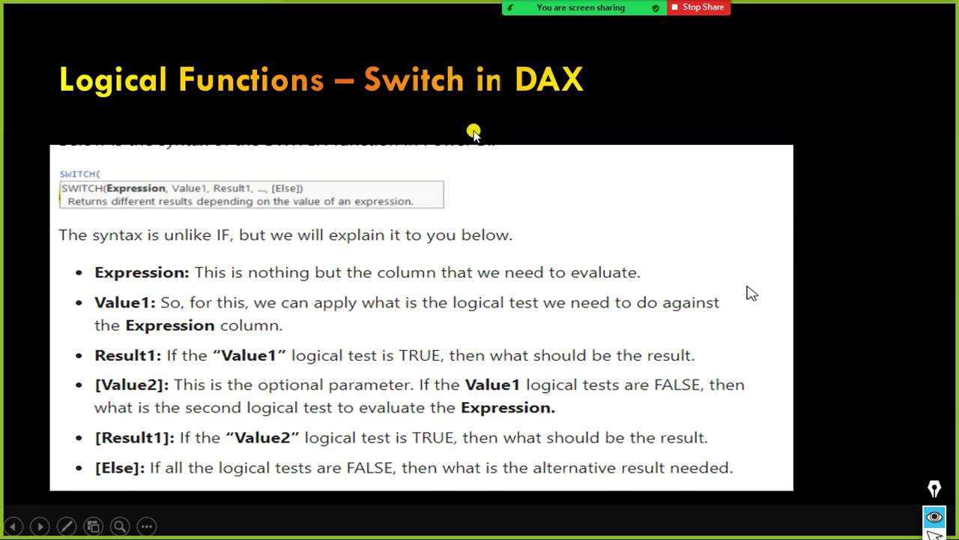
Switch to the Ex_Demo_DAX_Part1 report in Power BI and start Column 3's formula with the SWITCH function
key("alt+Tab")
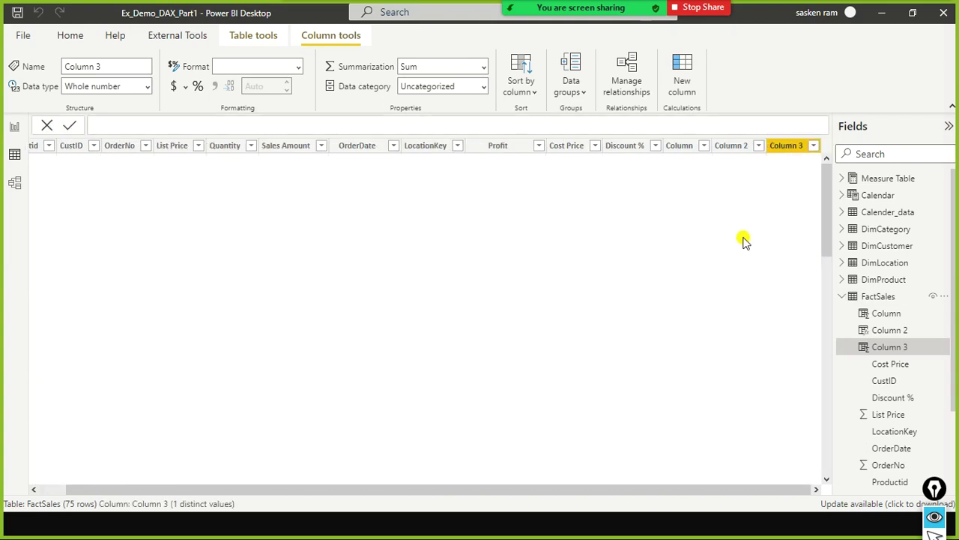
left_click(266, 119)
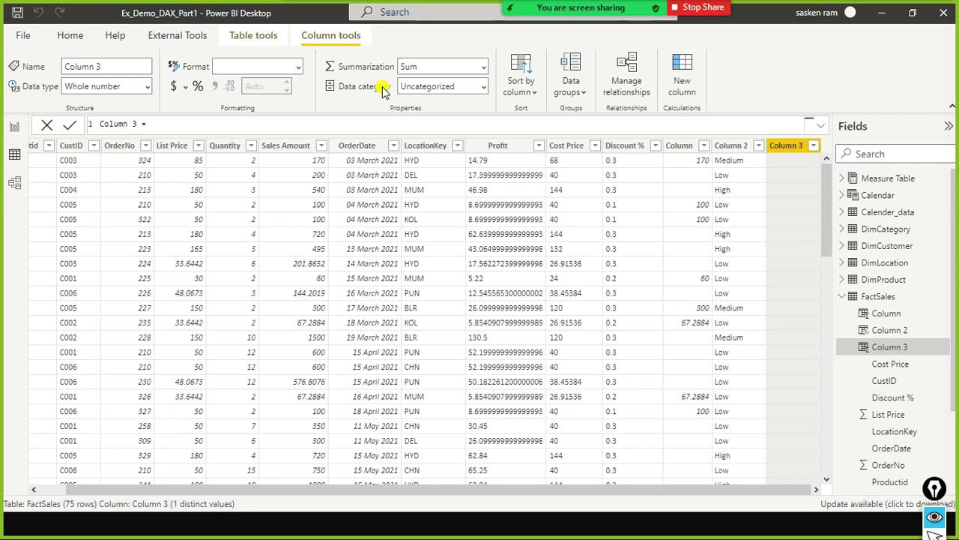
type("switch(")
key("BackSpace")
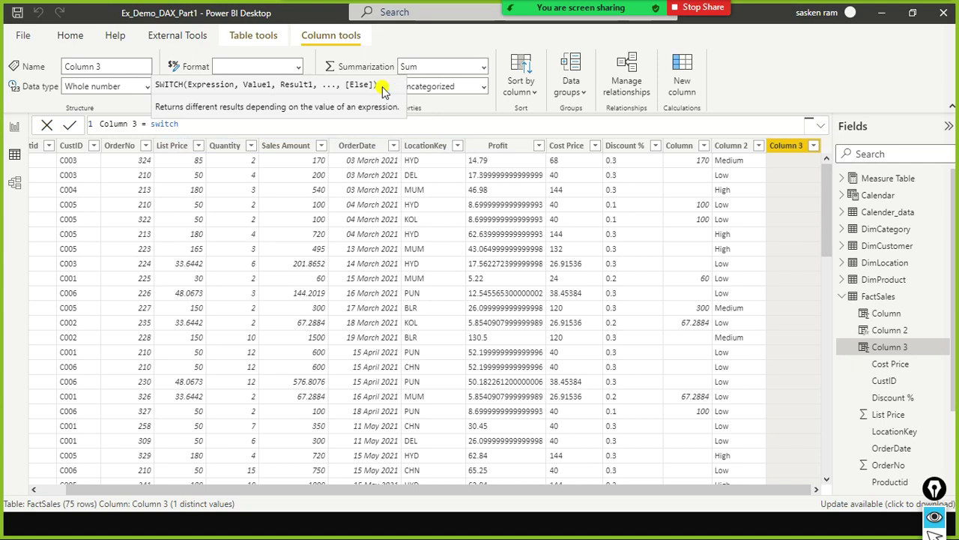
key("Return")
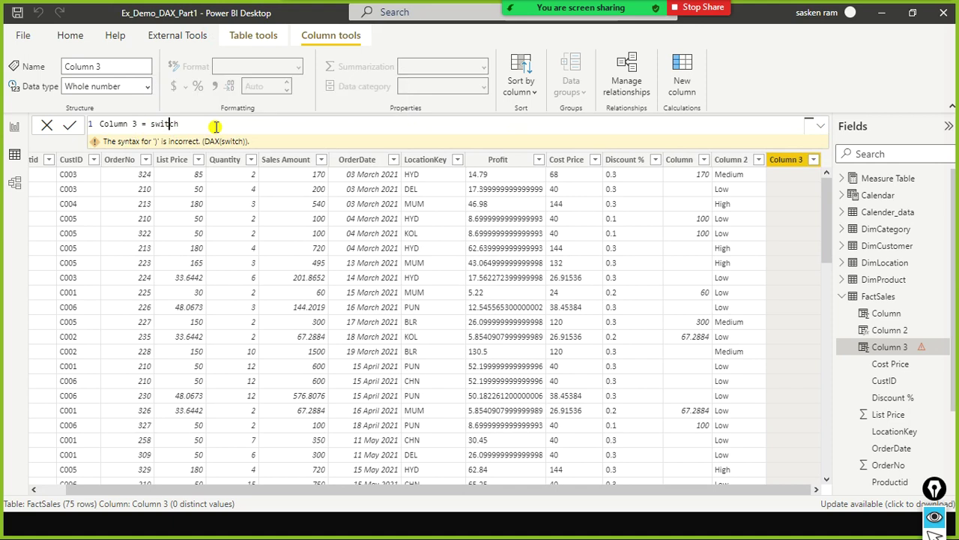
Add the condition FactSales[List Price] <= 50 with the result "Low" to Column 3's SWITCH formula
type("( 1")
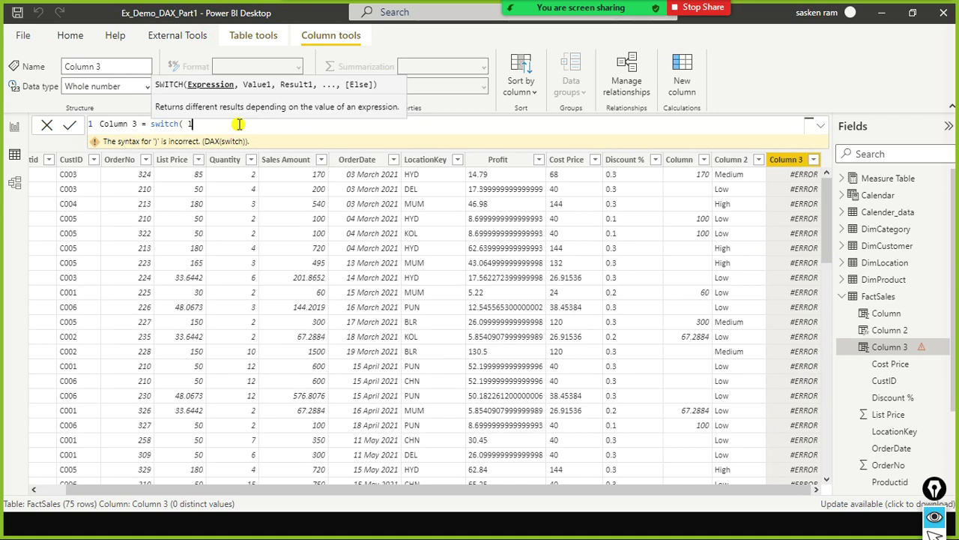
type(" li")
key("Tab")
type("<")
type("50")
key("BackSpace")
key("BackSpace")
key("BackSpace")
type("= ")
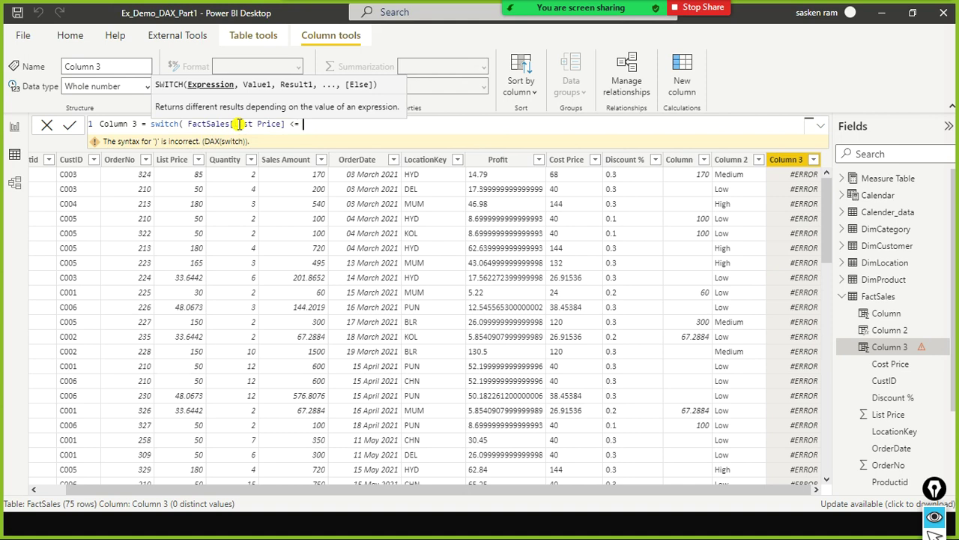
type("50 ,")
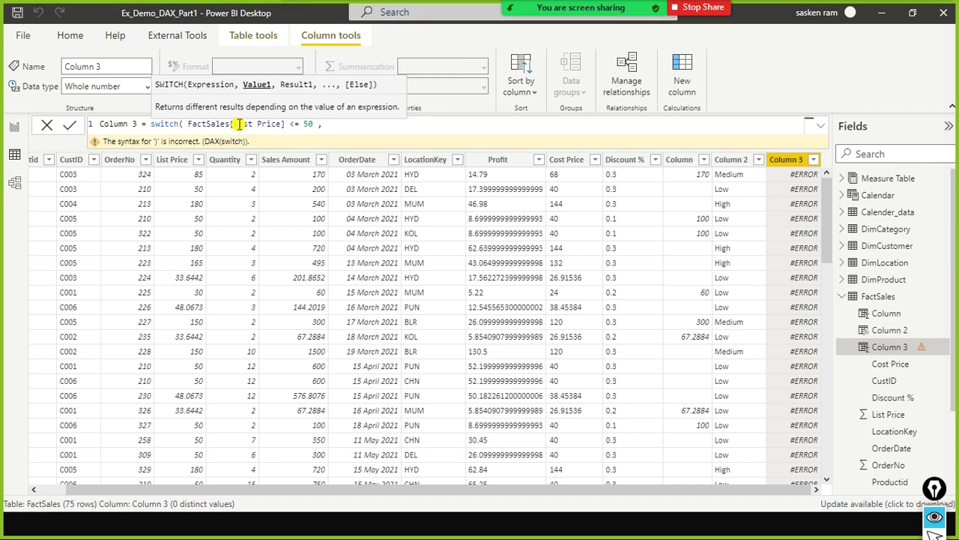
type(" \"Low\",")
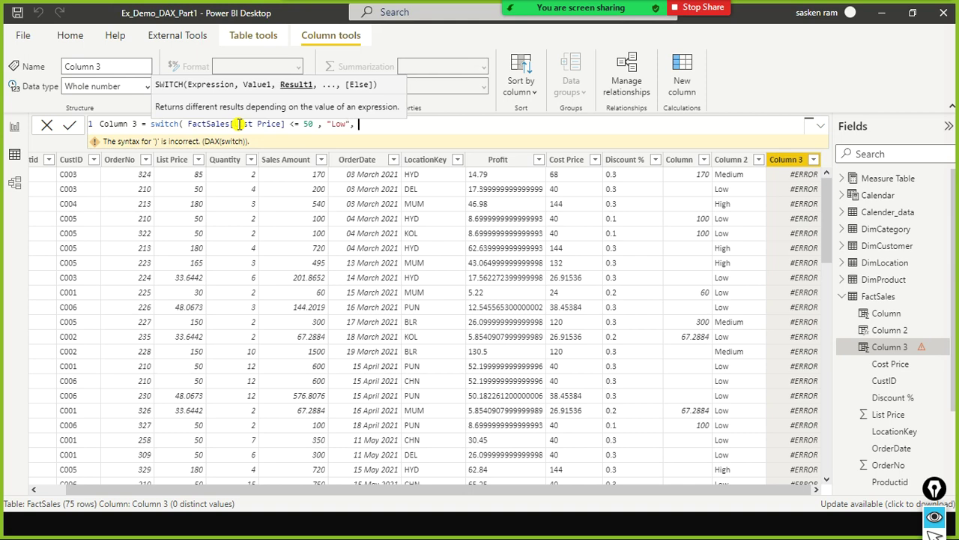
Add the condition FactSales[List Price] > 50 && FactSales[List Price] <= 150 with the result "Medium" to the SWITCH formula
type(" list")
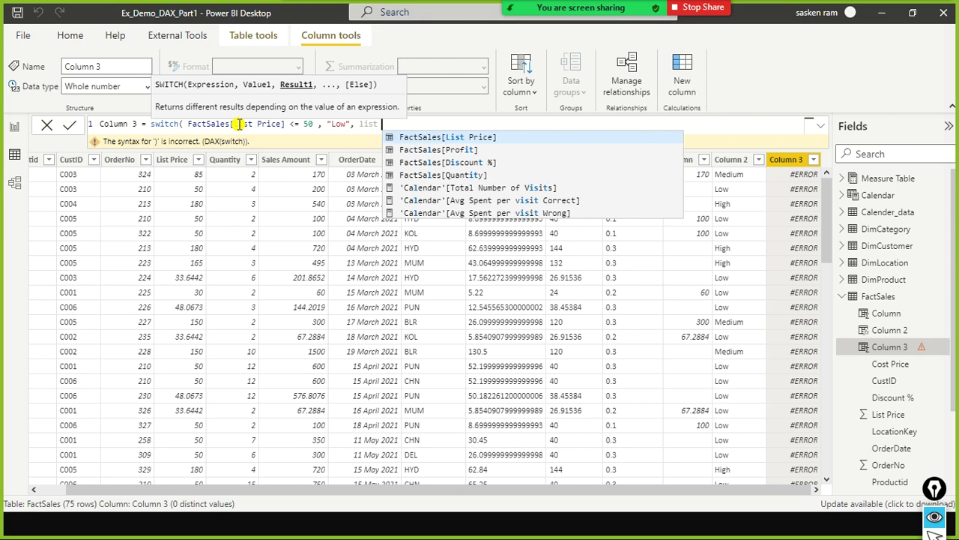
key("Escape")
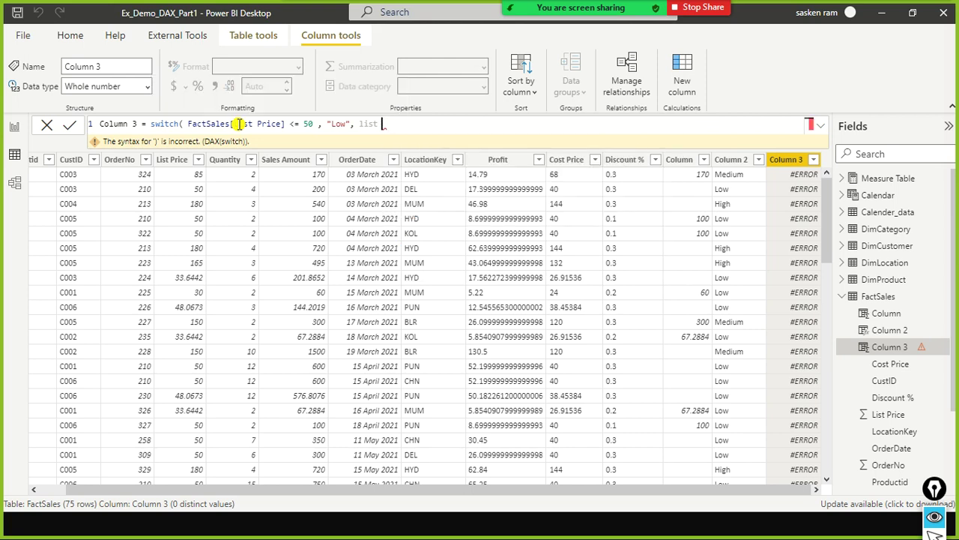
key("BackSpace")
key("ctrl+space")
key("Tab")
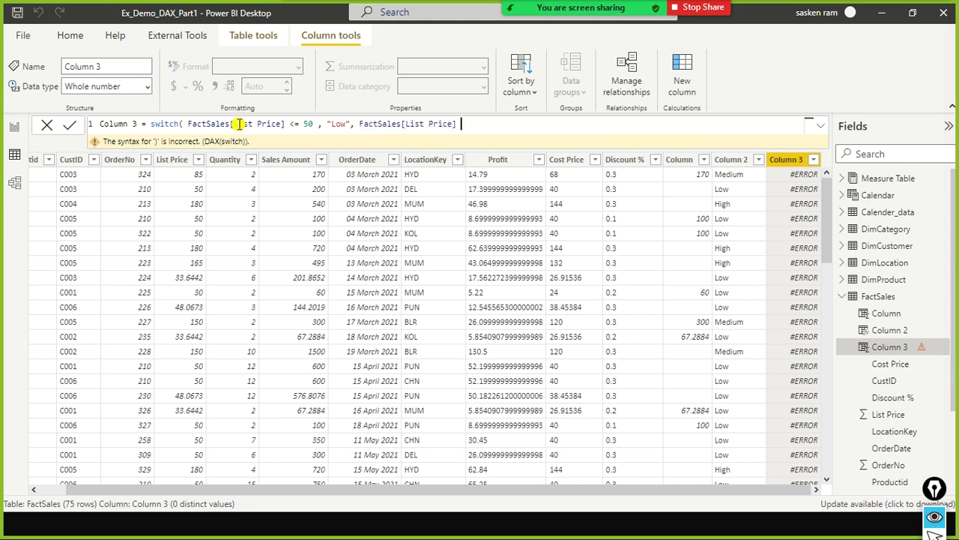
type("> 5")
type("0 && ")
type("FactSales[List Price]")
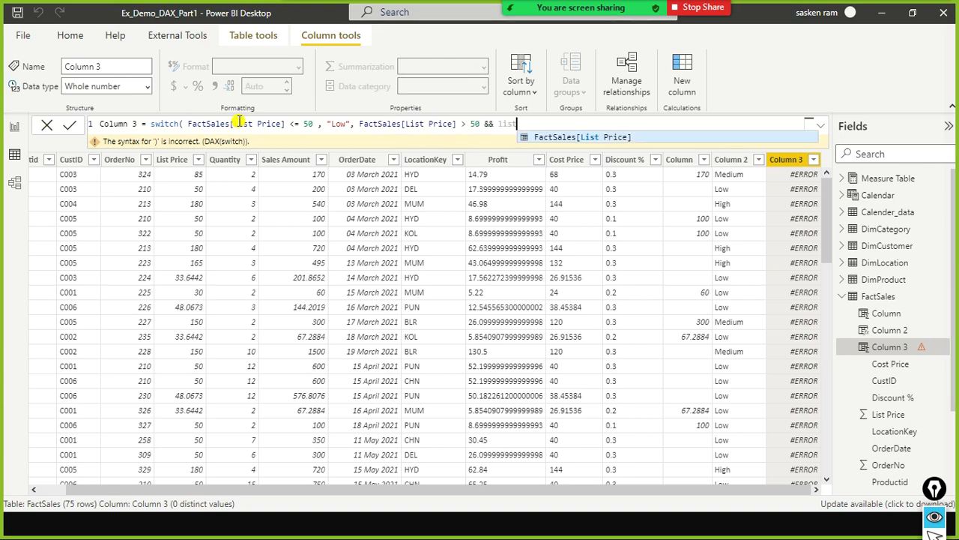
key("Tab")
type("<")
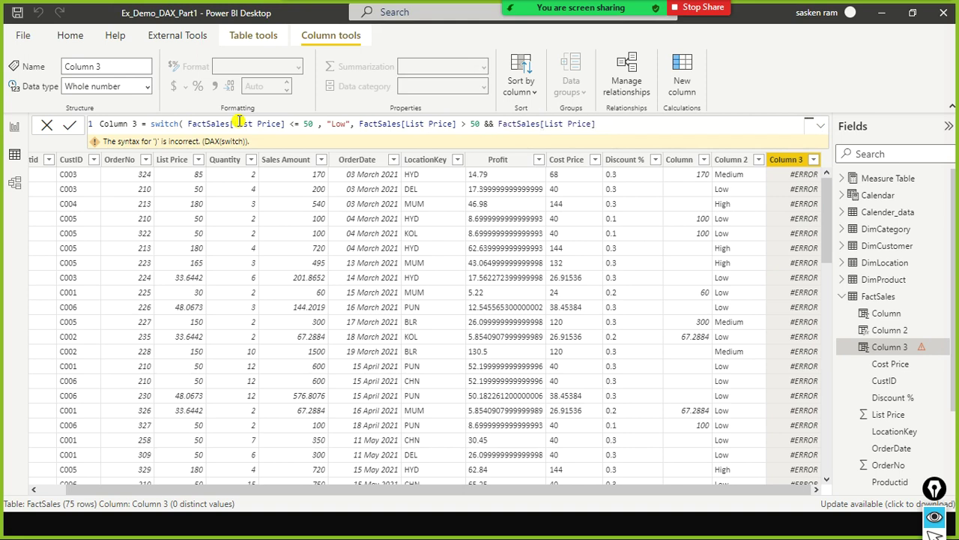
type("= 150 , \"M")
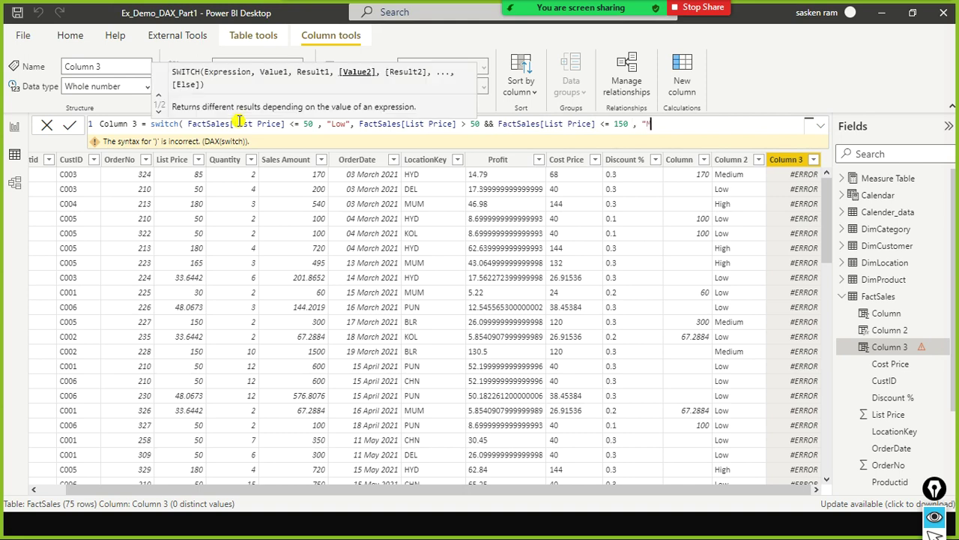
type("edium\",")
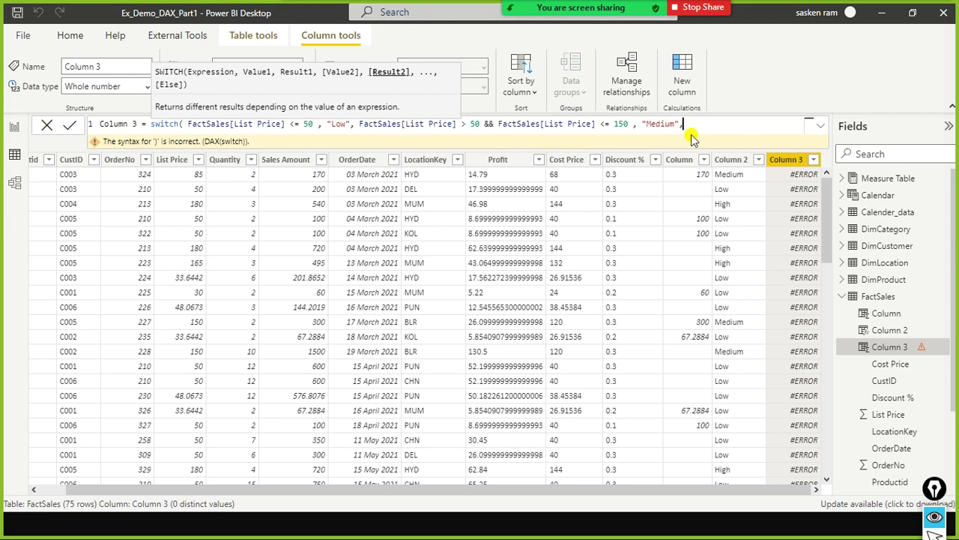
Add the condition FactSales[List Price] > 150 with the result "High", close the SWITCH function and commit the formula
left_click_drag(315, 125, 285, 124)
left_click(410, 126)
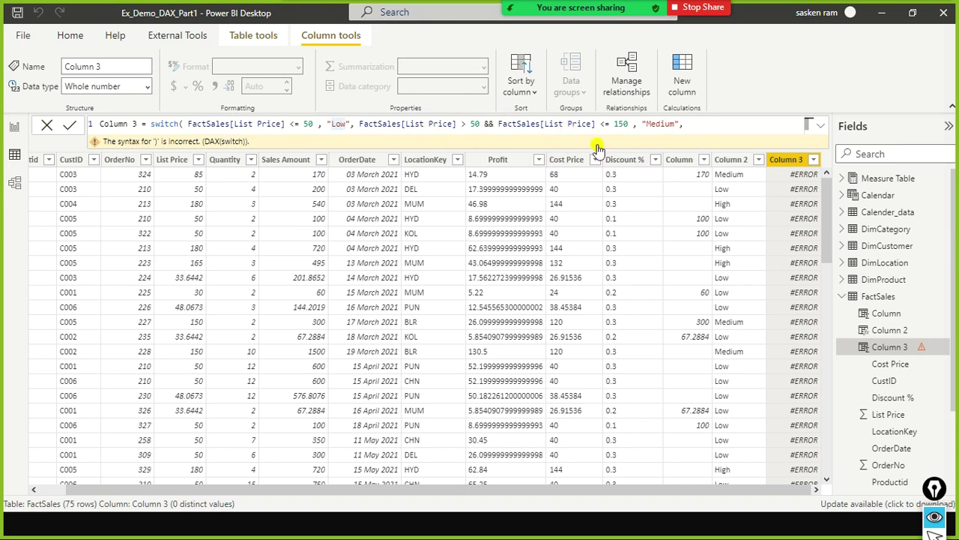
left_click(688, 127)
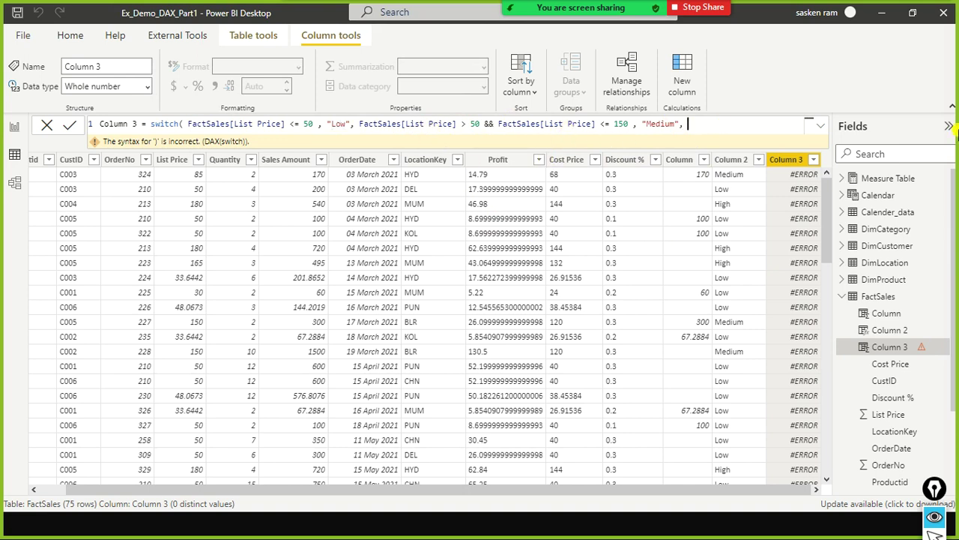
type("FactSales[List Price]")
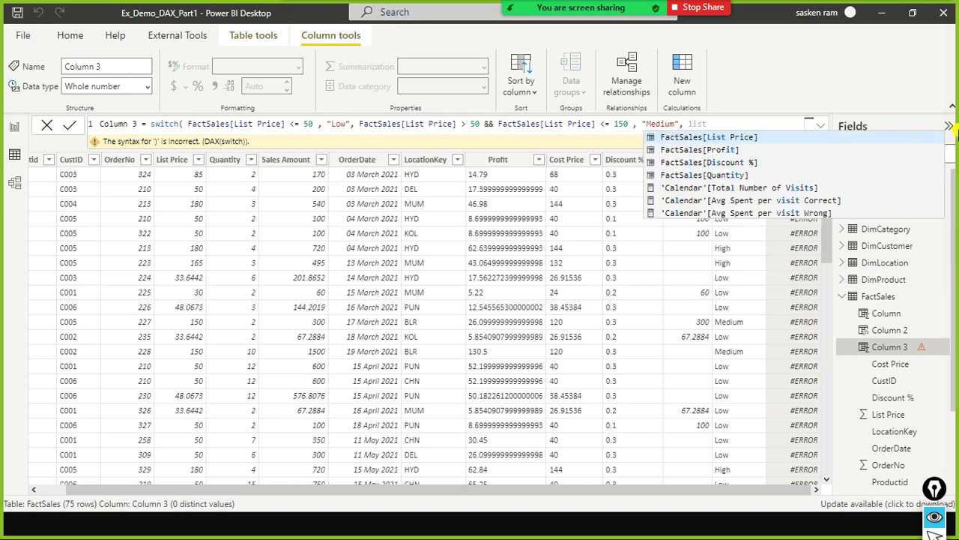
key("Tab")
type(">")
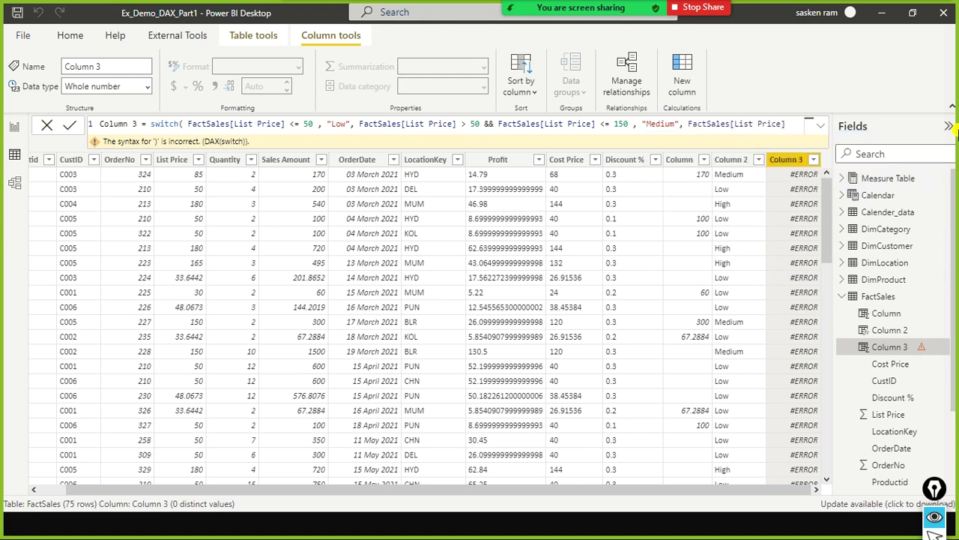
type(" 150")
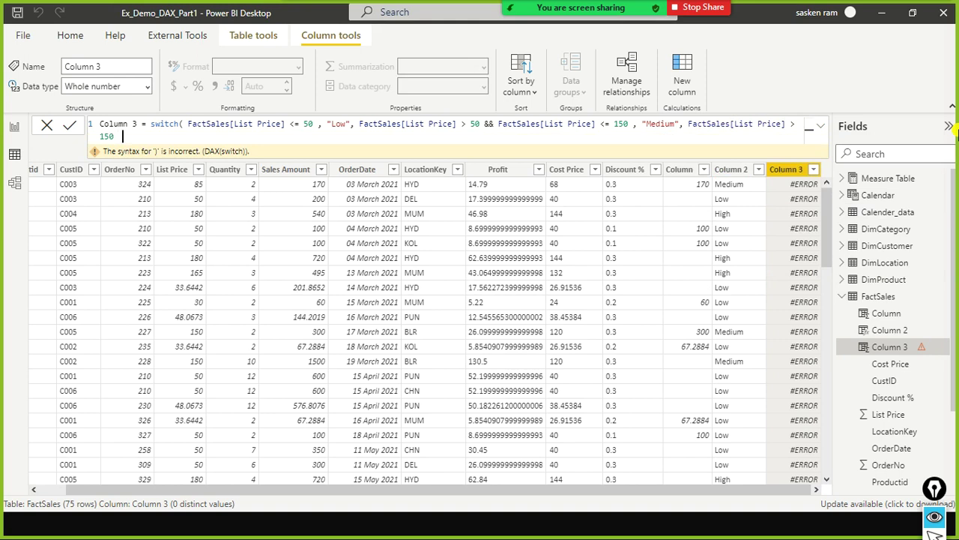
type(", ")
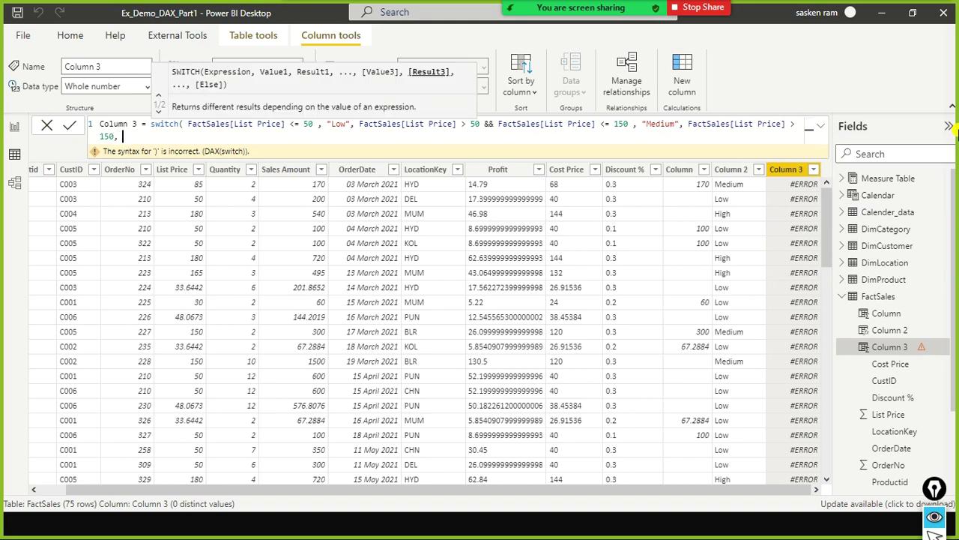
type("\"High\")")
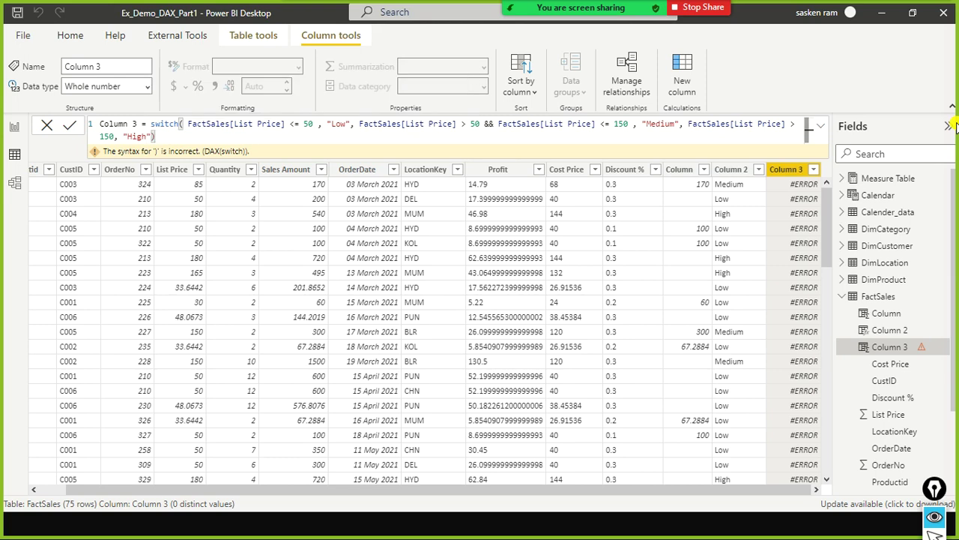
key("Return")
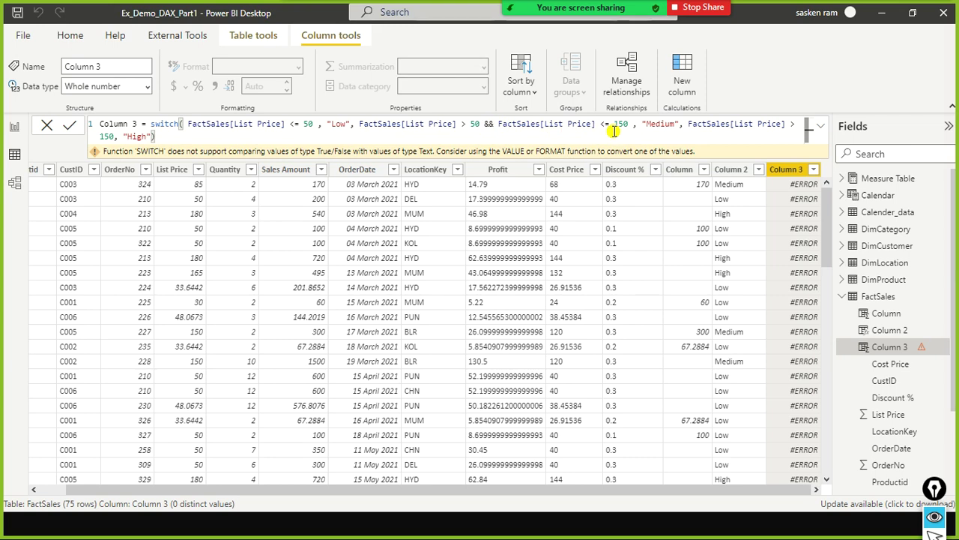
Remove the space between 150 and the comma in the "Medium" condition of Column 3's formula
left_click(354, 124)
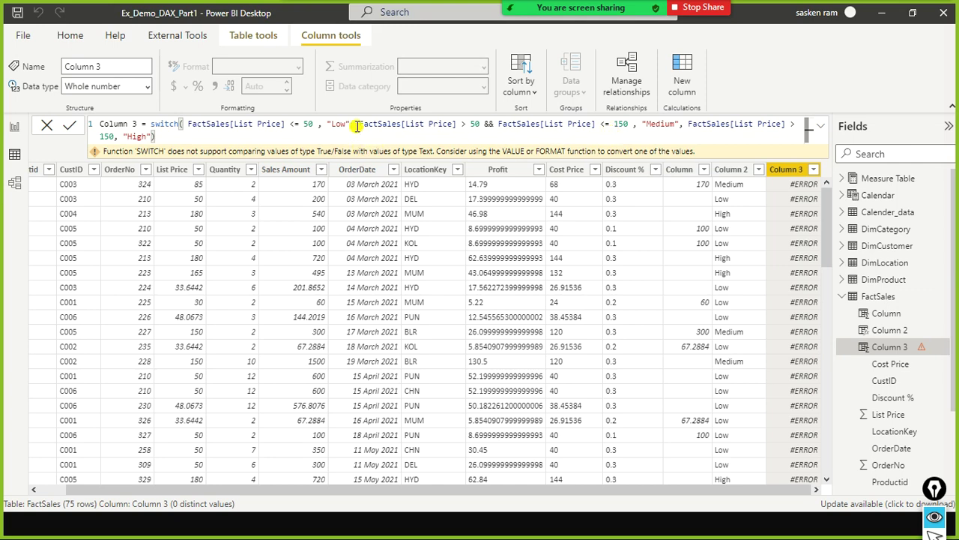
left_click(633, 125)
key("Delete")
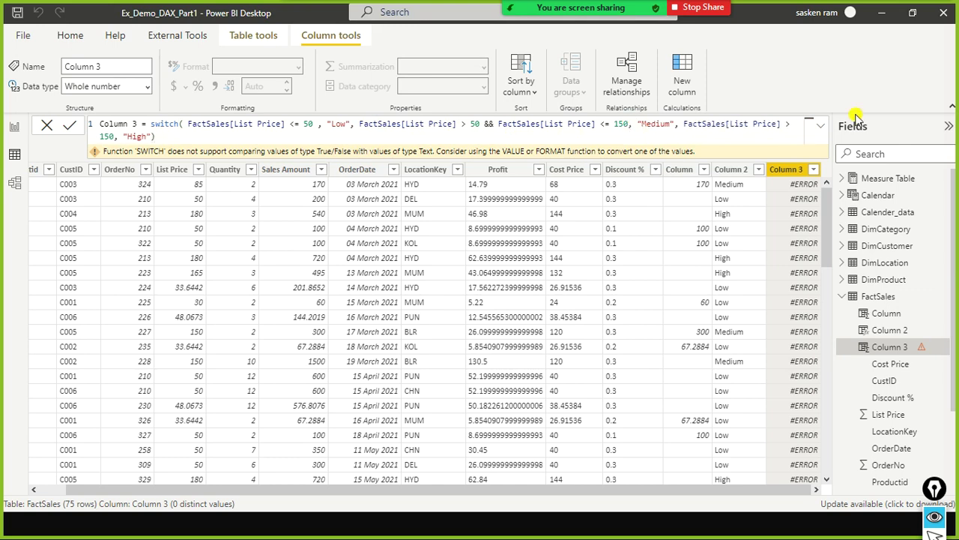
type(")")
key("Left")
key("Left")
key("Left")
key("Left")
key("Left")
key("Left")
key("Left")
key("Left")
key("Left")
key("Left")
key("Left")
key("Left")
key("Left")
key("Left")
key("Left")
key("Left")
key("Left")
key("Left")
key("Left")
key("Left")
key("Left")
key("Left")
key("Left")
key("Left")
key("Left")
key("Left")
key("Left")
key("Left")
key("Left")
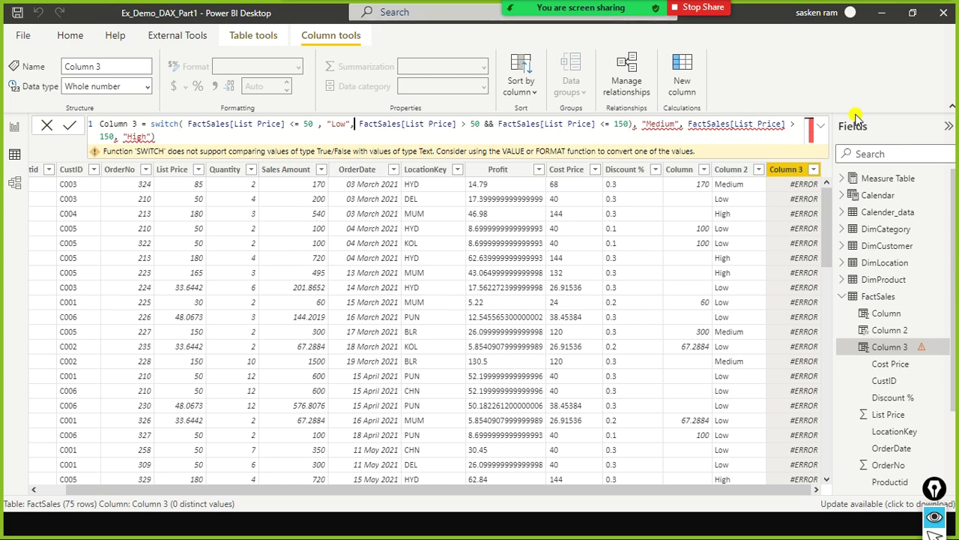
key("ctrl+End")
key("ctrl+z")
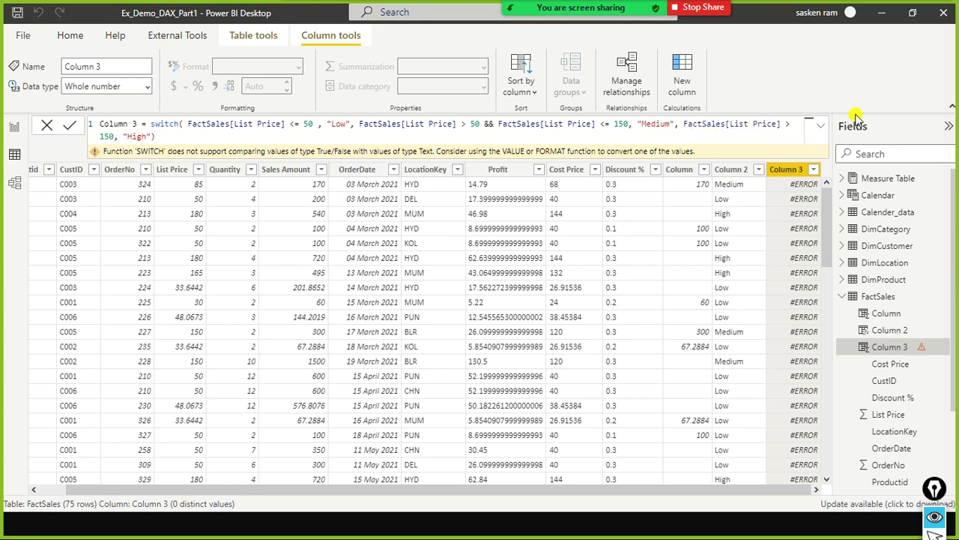
Enclose the "Medium" condition, FactSales[List Price] > 50 && FactSales[List Price] <= 150, in parentheses in Column 3's formula
type(")")
key("Left")
key("Left")
key("Left")
key("Left")
key("Left")
key("Left")
key("Left")
key("Left")
key("Left")
key("ctrl+Left")
key("ctrl+Left")
key("ctrl+Left")
key("ctrl+Left")
key("ctrl+Left")
key("ctrl+Left")
key("ctrl+Left")
key("ctrl+Left")
key("ctrl+Left")
key("ctrl+Left")
key("ctrl+Left")
key("ctrl+Left")
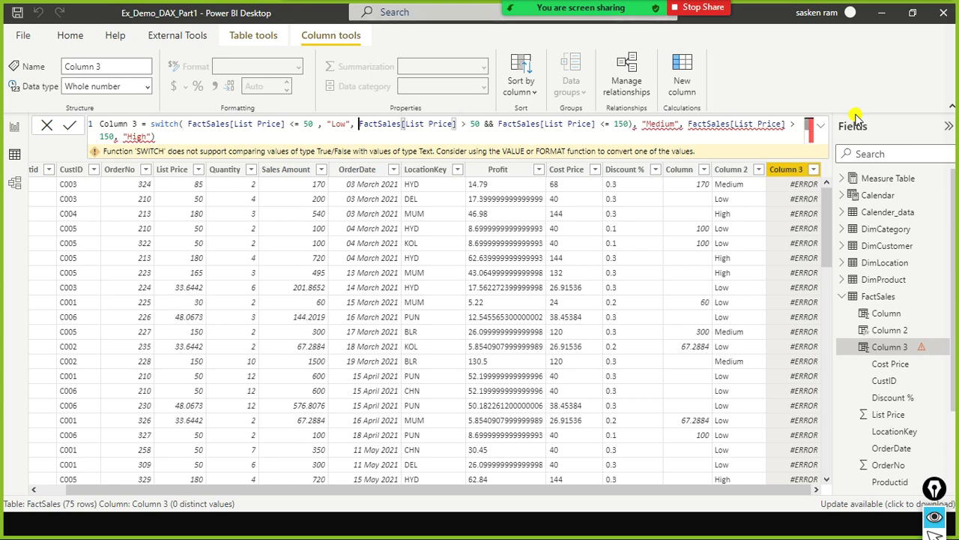
type("(")
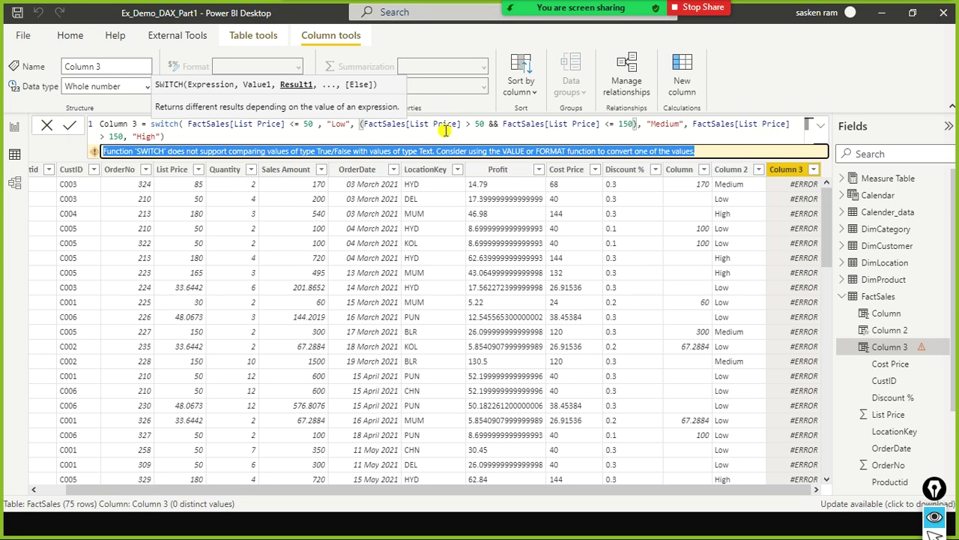
Check the List Price column's data type and compare Column 3's SWITCH formula with the one in Column 2
triple_click(441, 128)
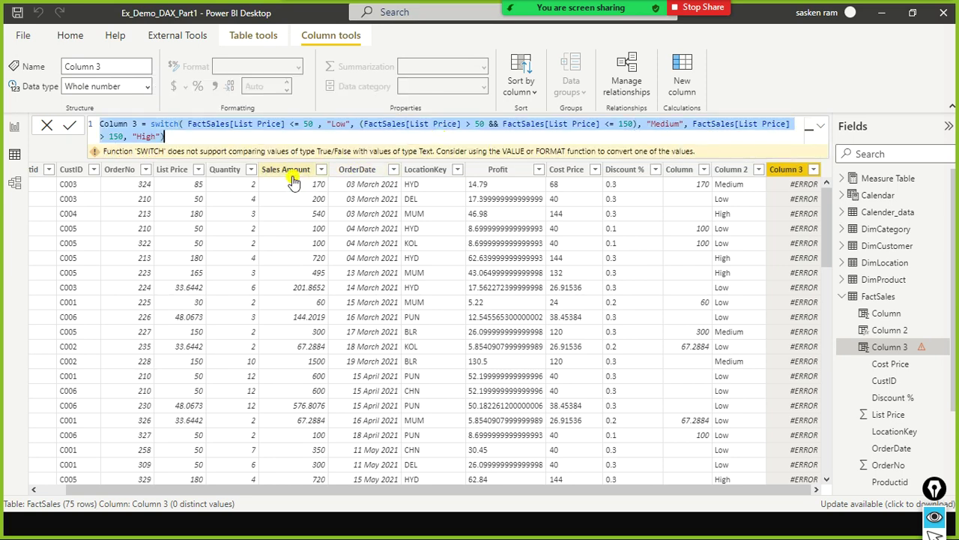
left_click(172, 175)
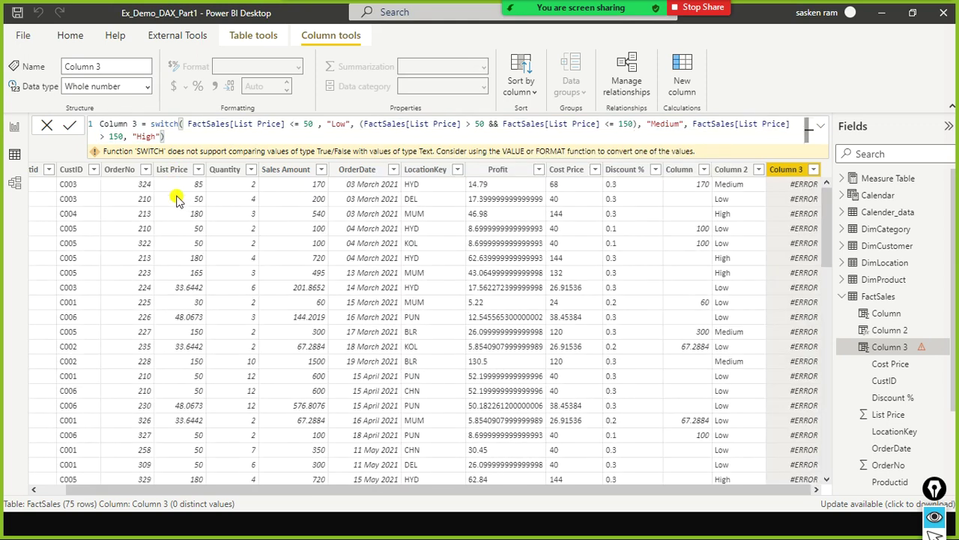
left_click(167, 171)
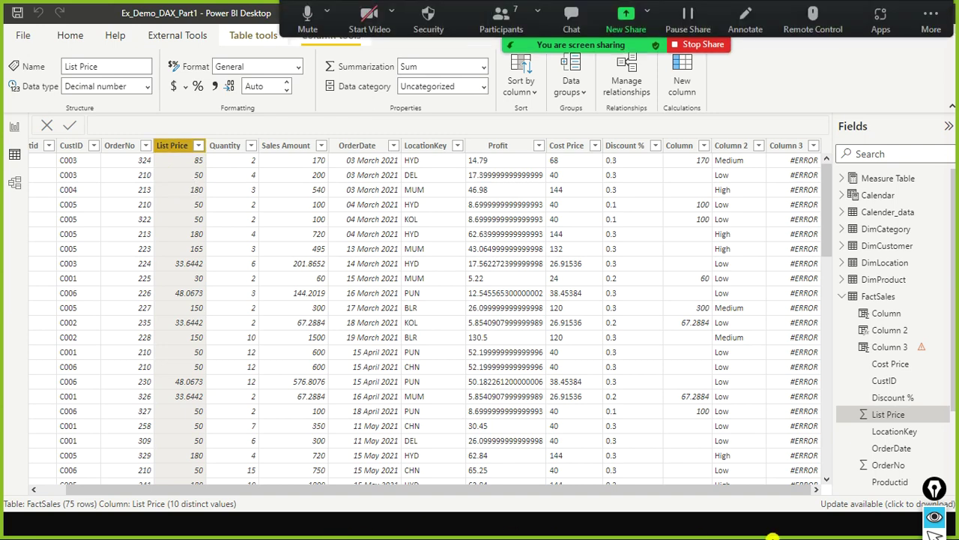
left_click(796, 145)
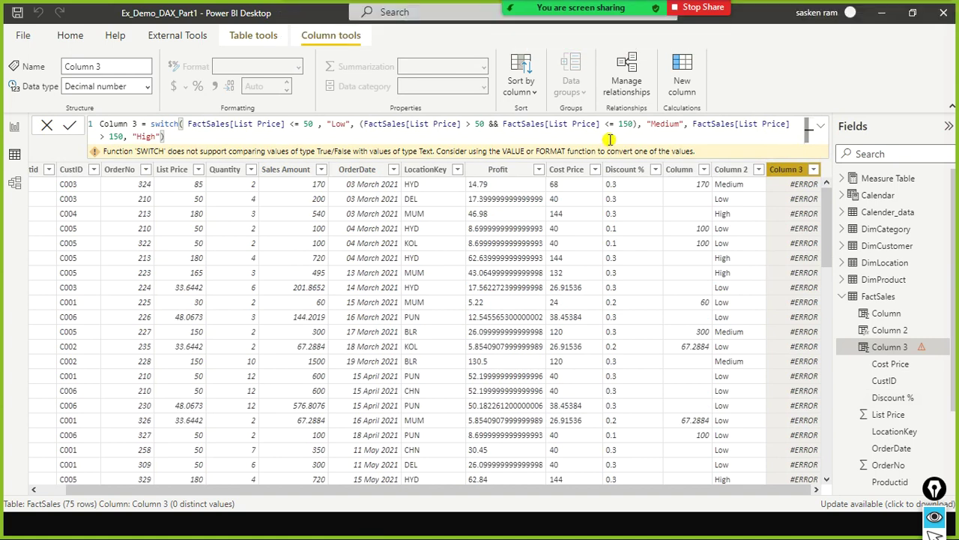
left_click(727, 171)
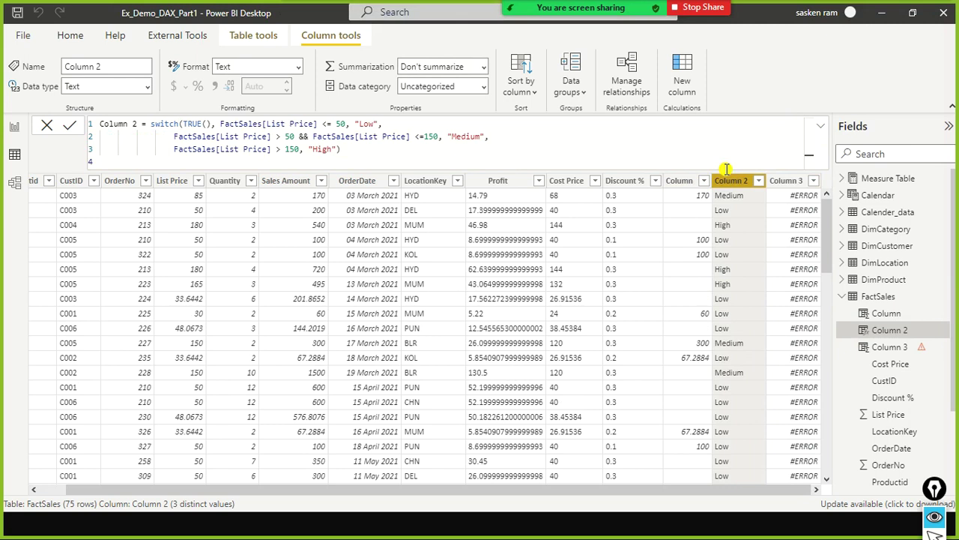
left_click(796, 180)
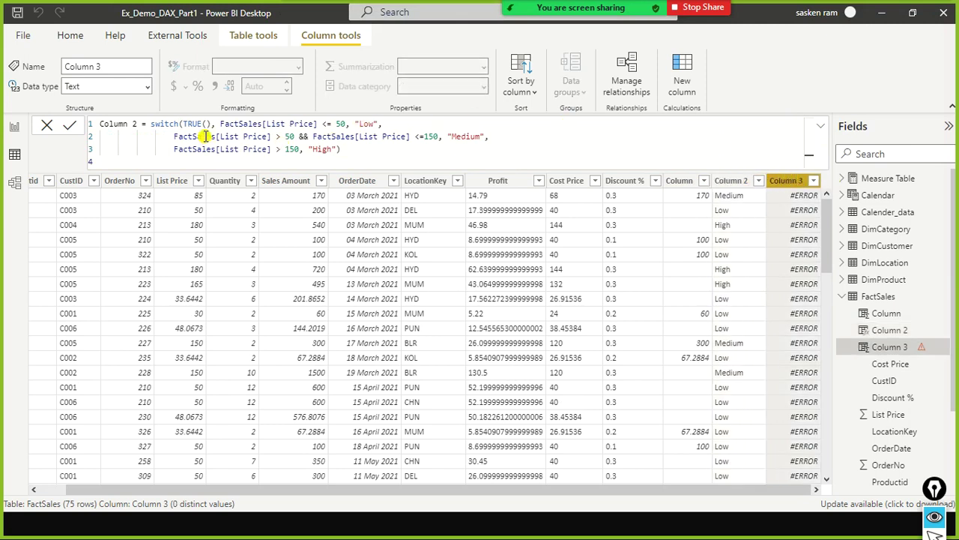
Insert TRUE() as the first argument of Column 3's SWITCH formula, ahead of the "Low" condition, and commit the formula
left_click(187, 125)
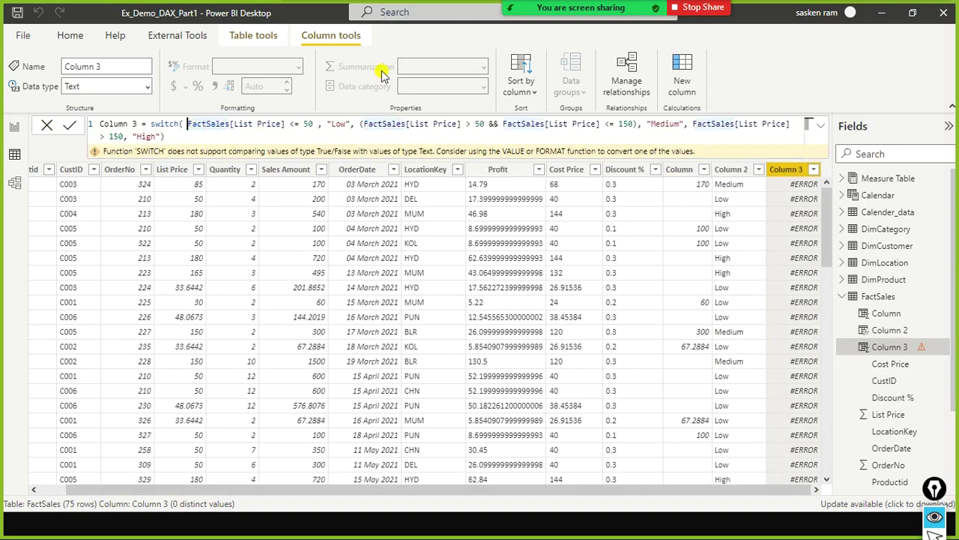
type("TRUE")
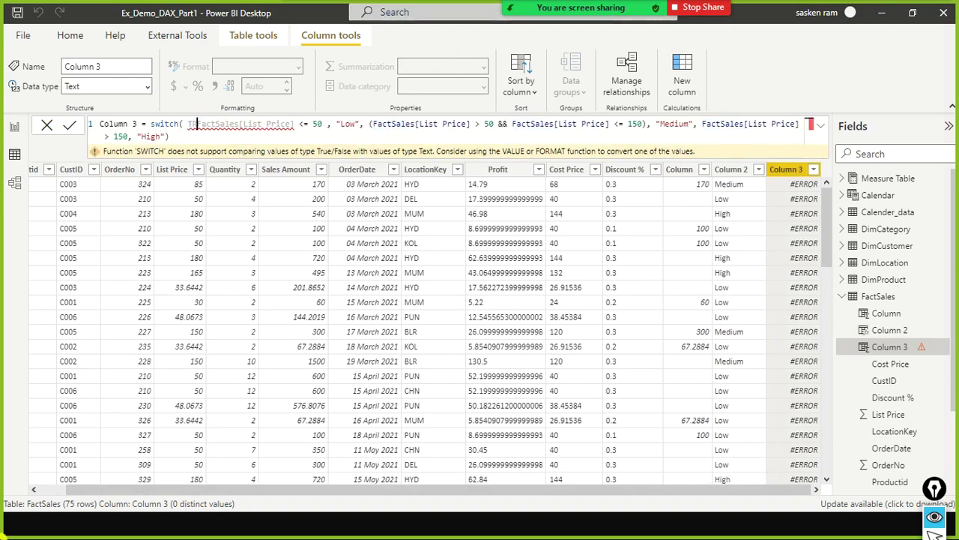
type("()")
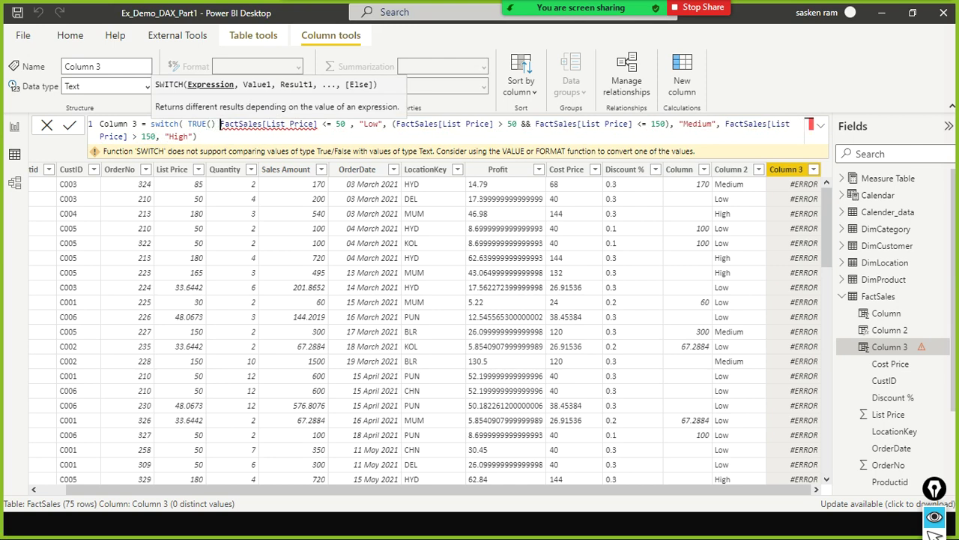
key("BackSpace")
type(",")
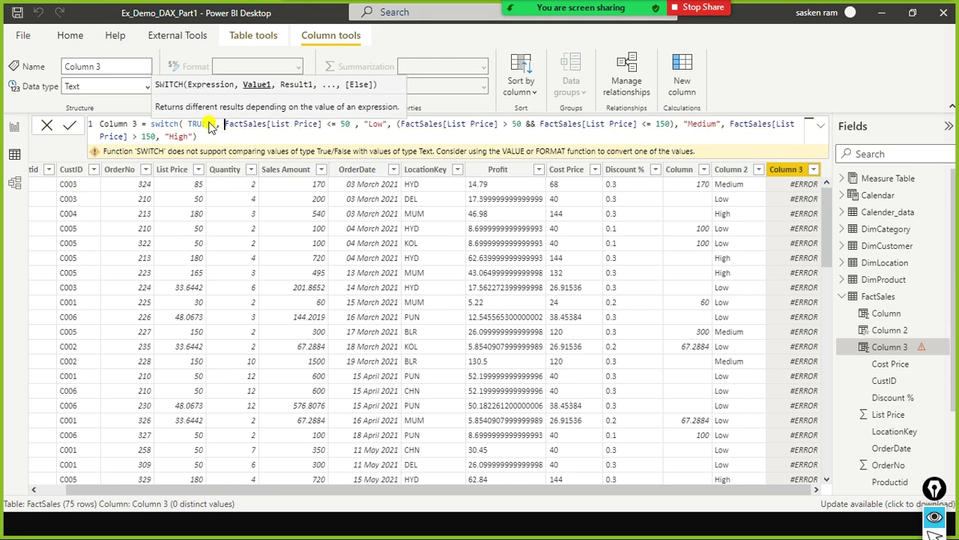
left_click(263, 138)
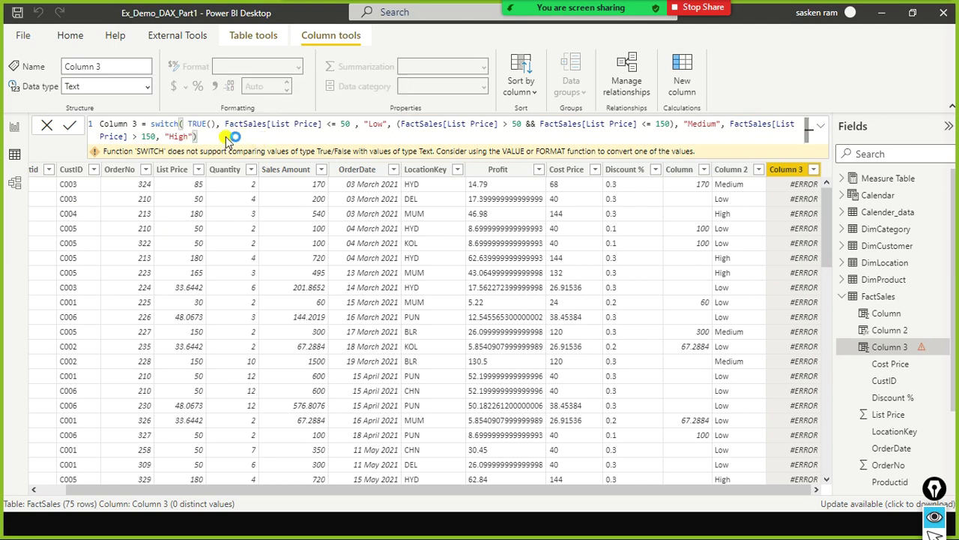
key("Return")
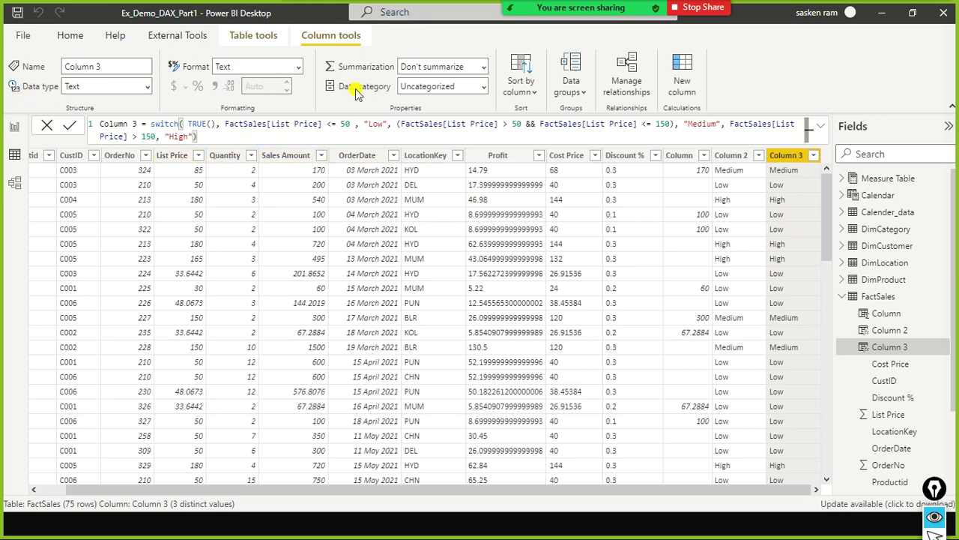
Add a new calculated column to FactSales and start its formula with SWITCH using FactSales[LocationKey] as the expression
left_click(678, 84)
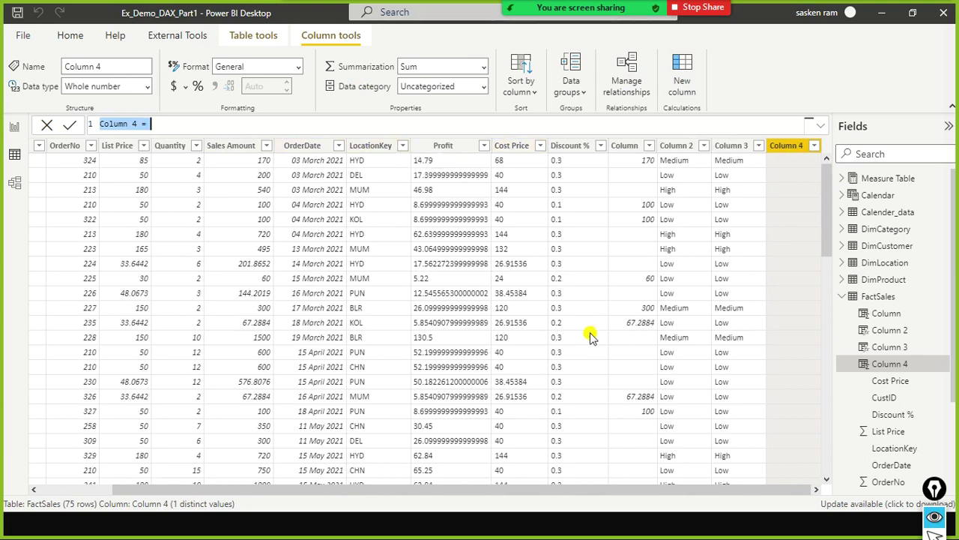
left_click(252, 126)
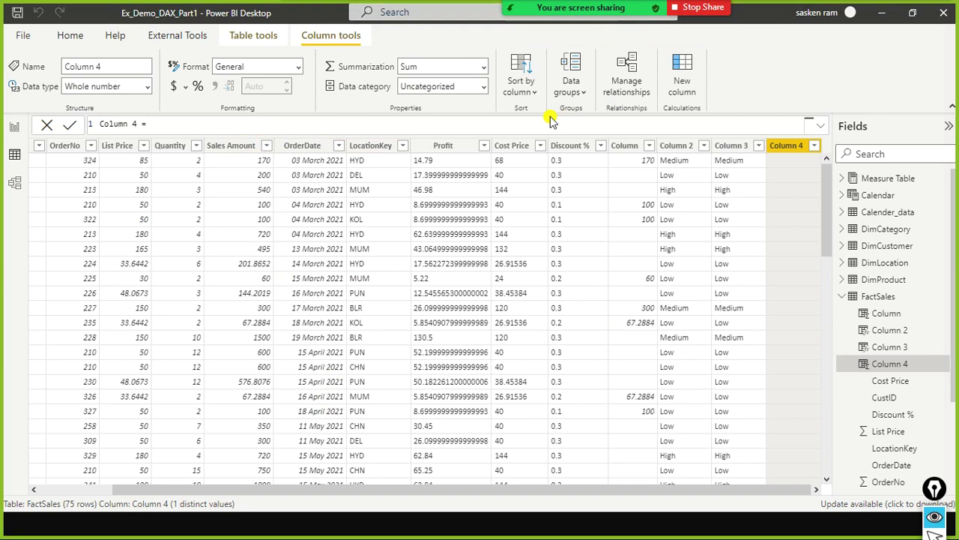
type("sel")
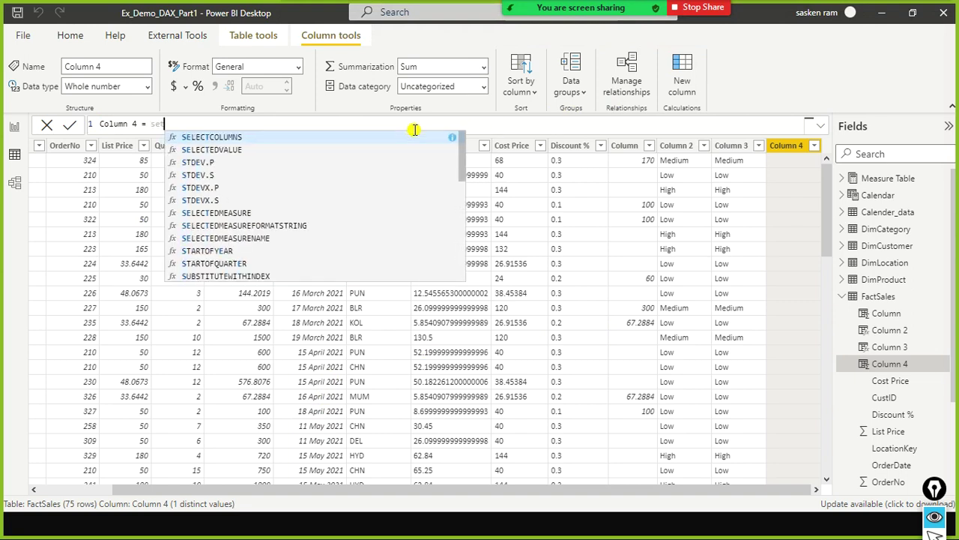
key("BackSpace")
type("wi")
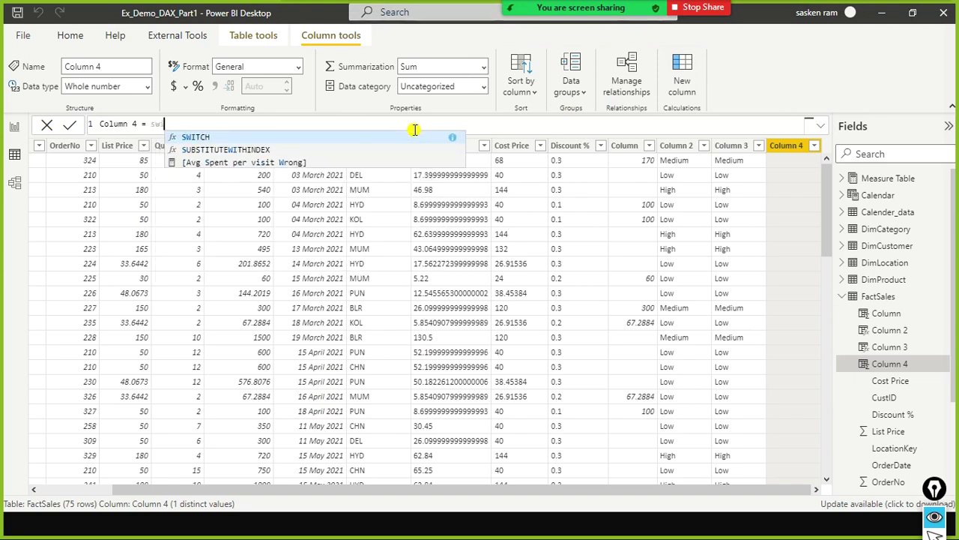
key("Tab")
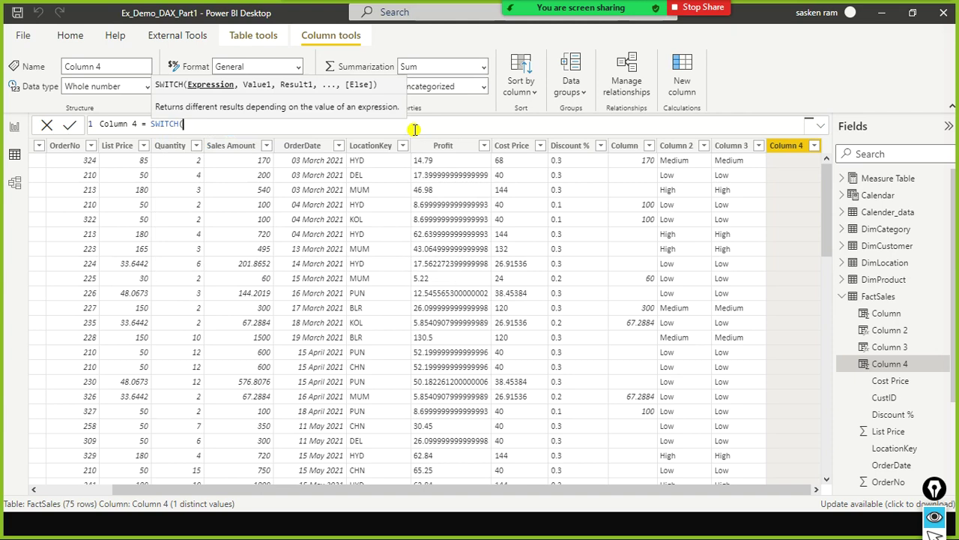
type("loca")
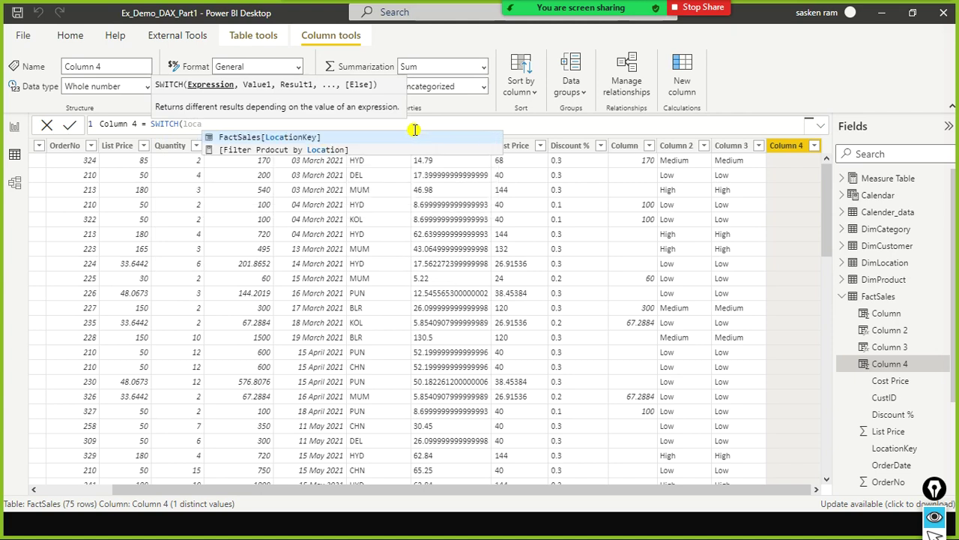
key("Tab")
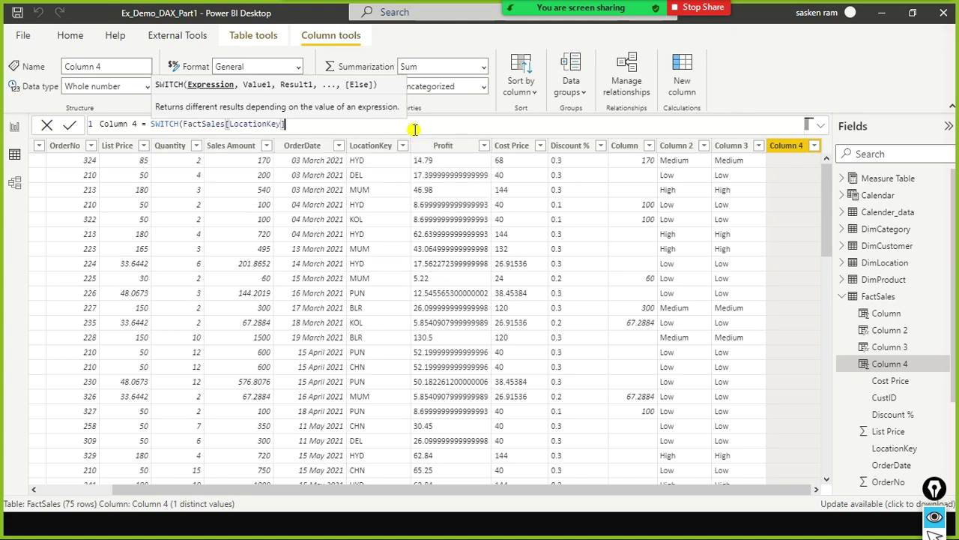
type(",")
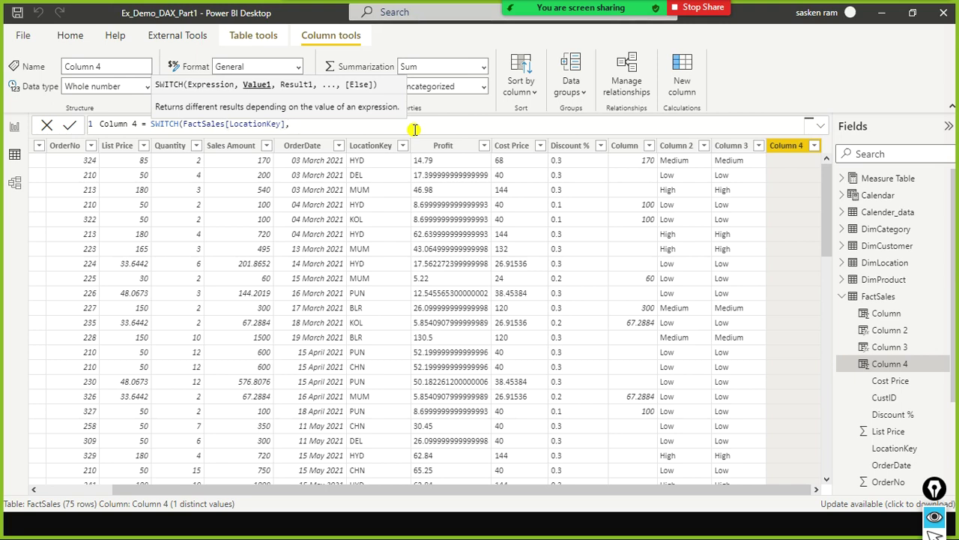
Add the value "HYD" with the result "Hyderabad" to Column 4's SWITCH formula
key("BackSpace")
type("\"H")
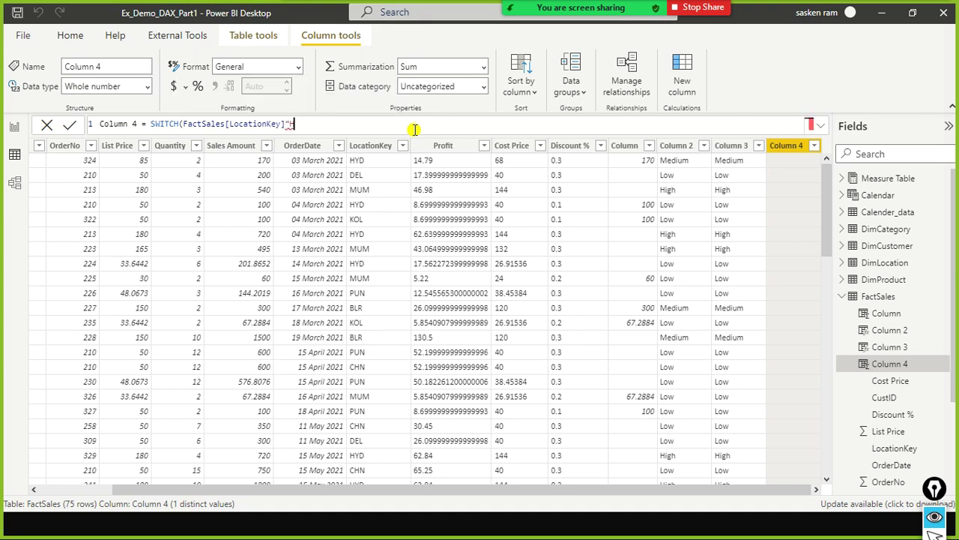
key("BackSpace")
key("BackSpace")
type(", \"Hyd")
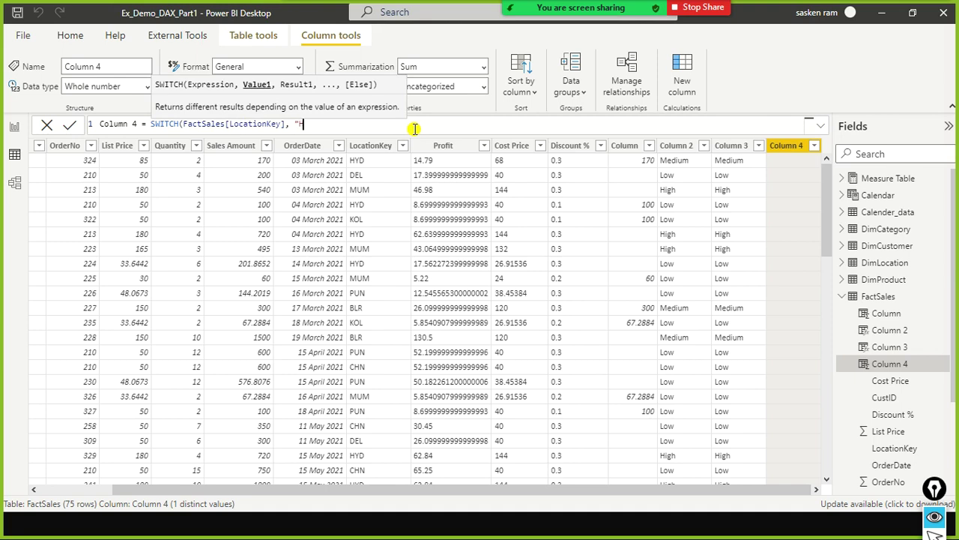
key("BackSpace")
key("BackSpace")
key("BackSpace")
type("HYD\", \"Hyderabad\"")
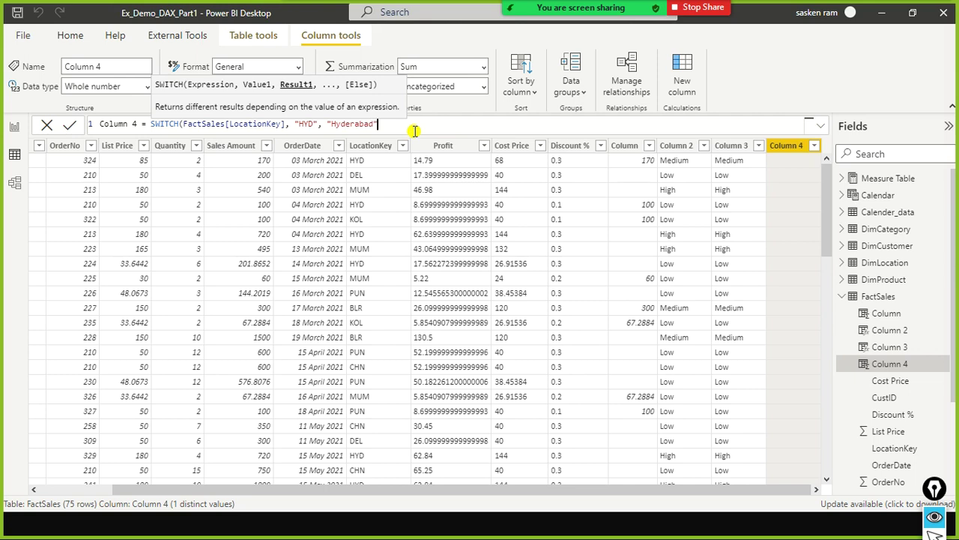
Add the pairs "DEL", "Delhi" and "CHN", "Chennai" to Column 4's SWITCH formula, close the function and commit it
type(", ")
type("\"DEL")
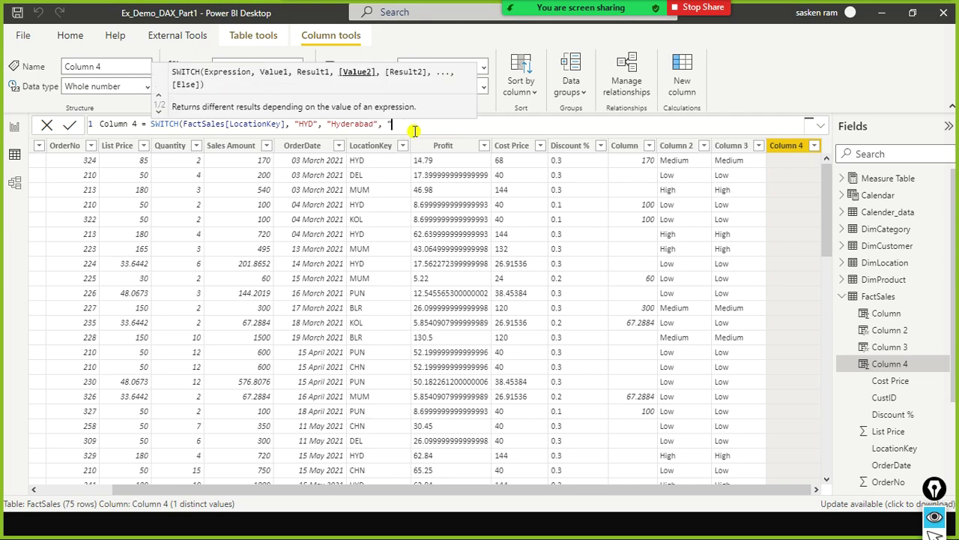
type("\", ")
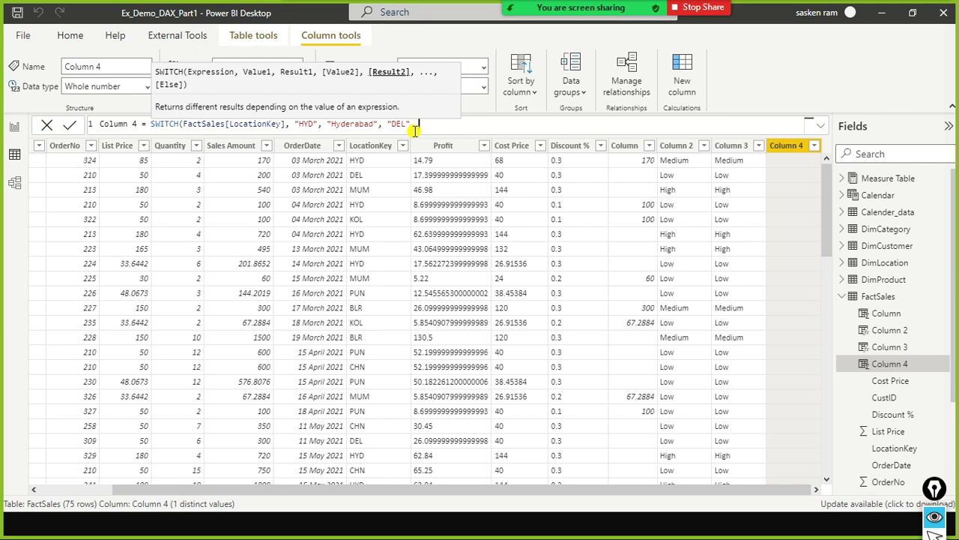
type("\"Delhi\", \"C")
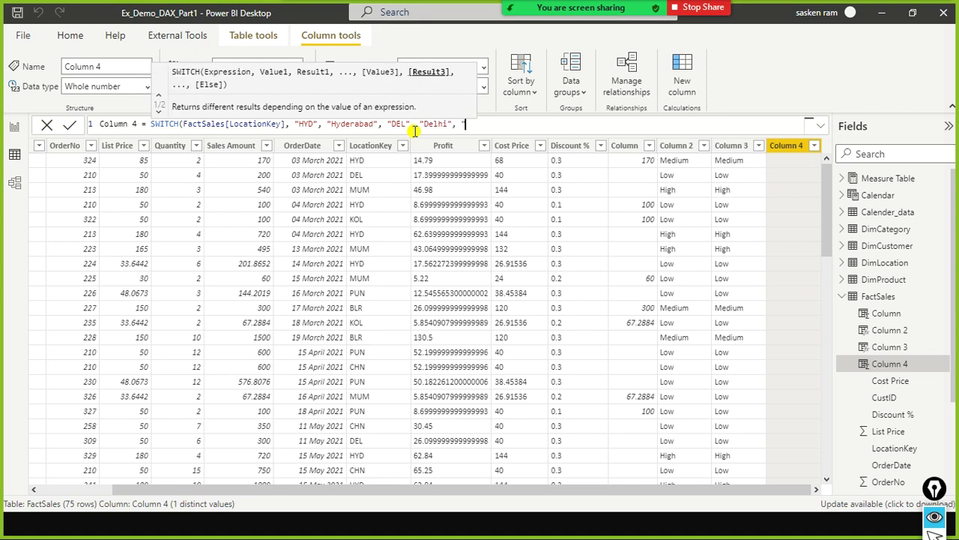
type("HN\", Che")
key("BackSpace")
key("BackSpace")
key("BackSpace")
type("\"Chennai\")")
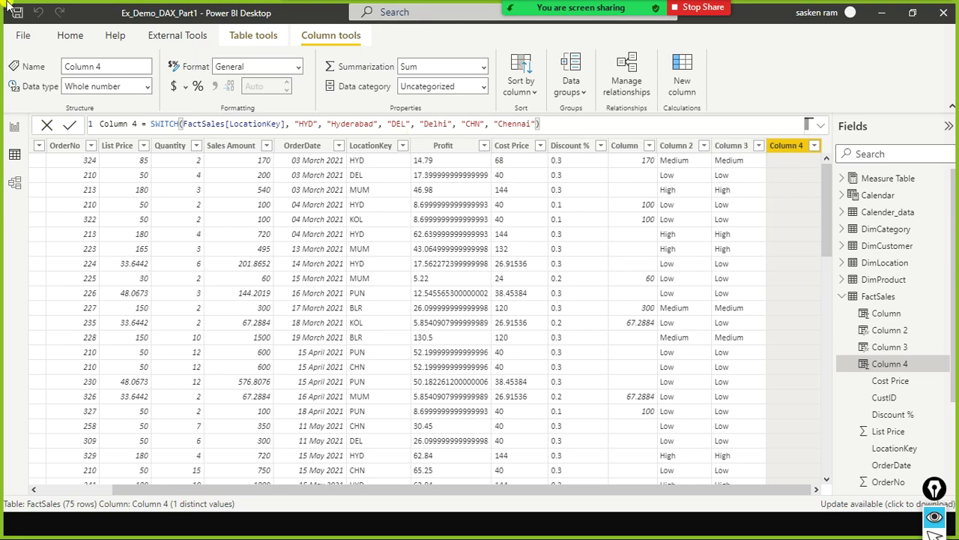
key("Return")
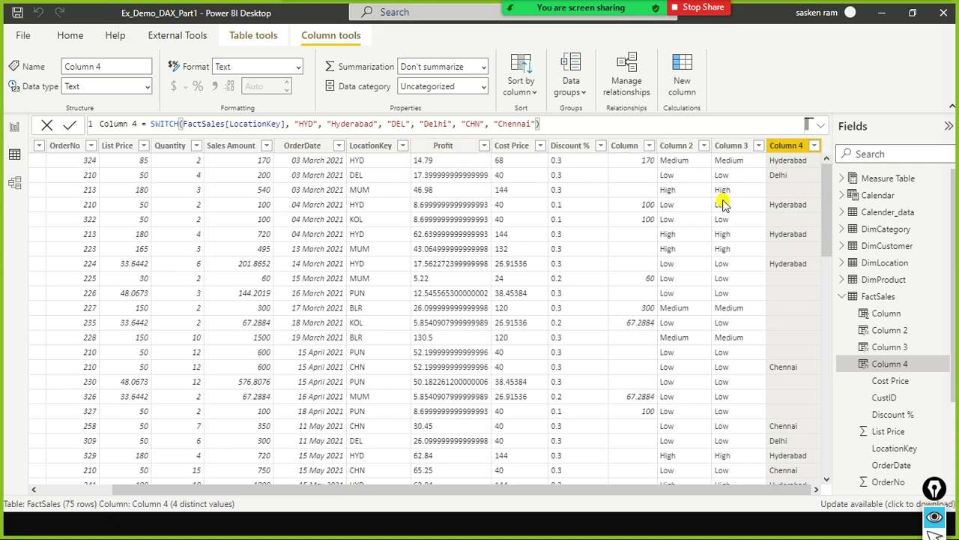
Compare Column 4's SWITCH formula on LocationKey with Column 3's SWITCH(TRUE()) formula and review the FactSales columns
left_click(275, 125)
left_click(299, 124)
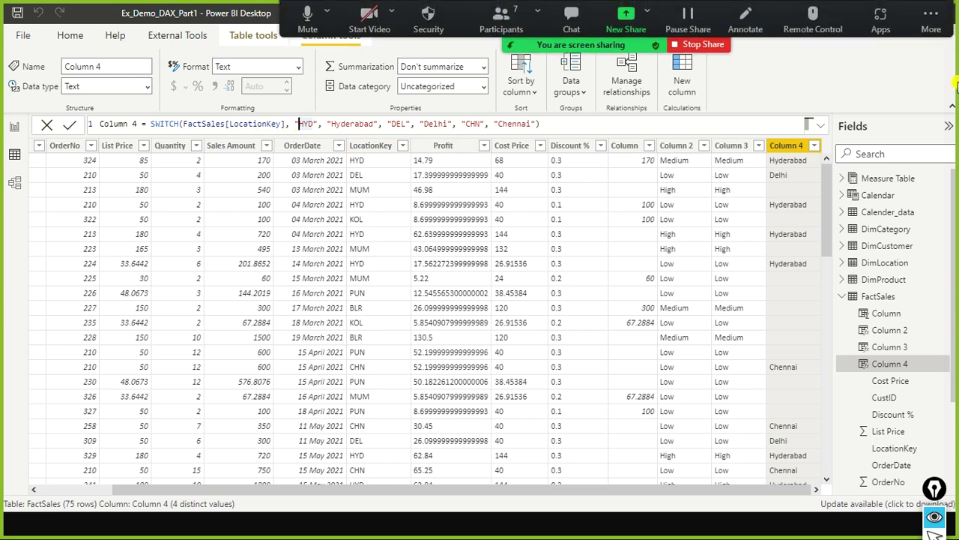
left_click(728, 145)
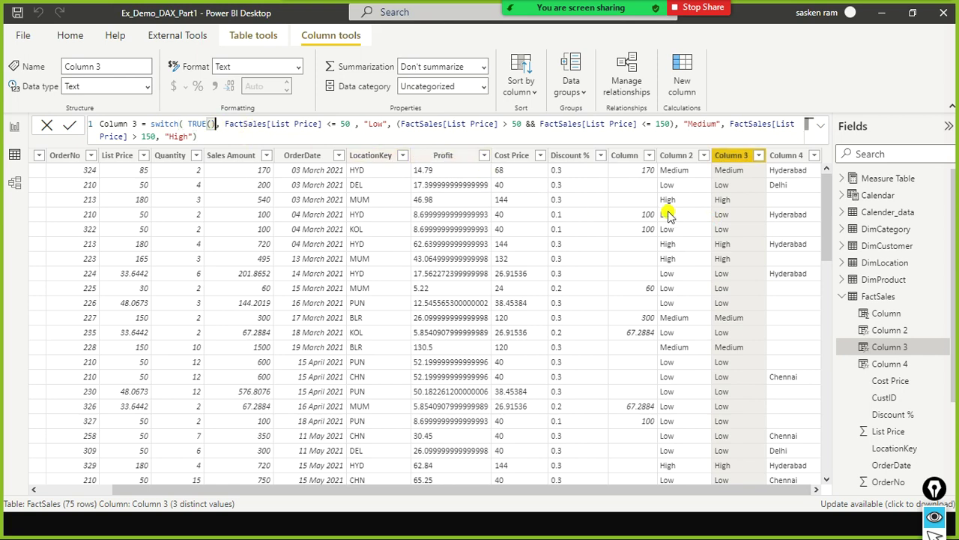
left_click(785, 162)
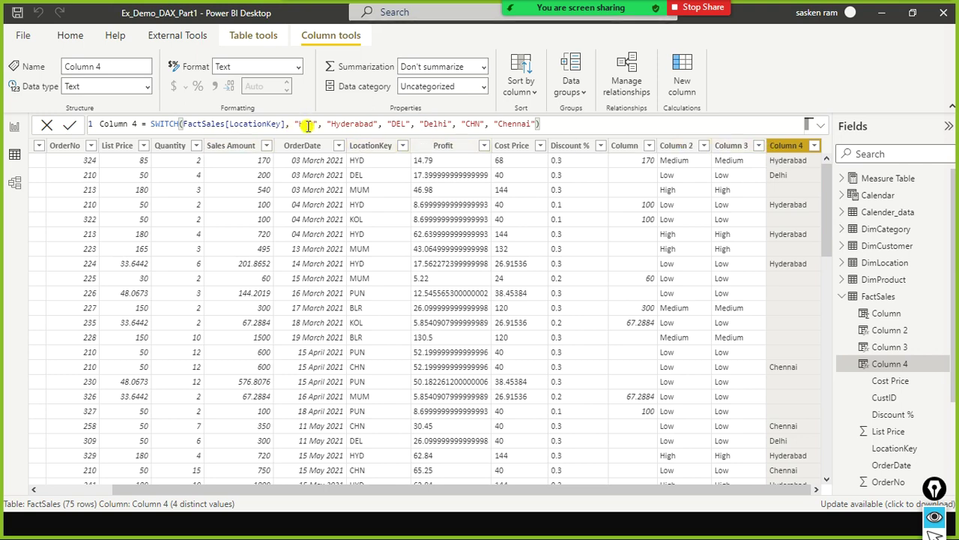
left_click(716, 152)
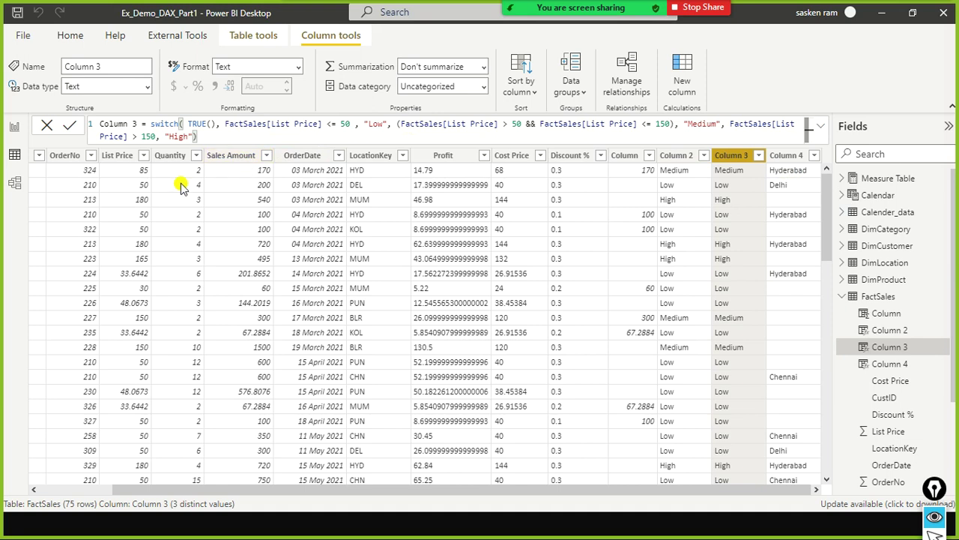
left_click_drag(289, 494, 163, 495)
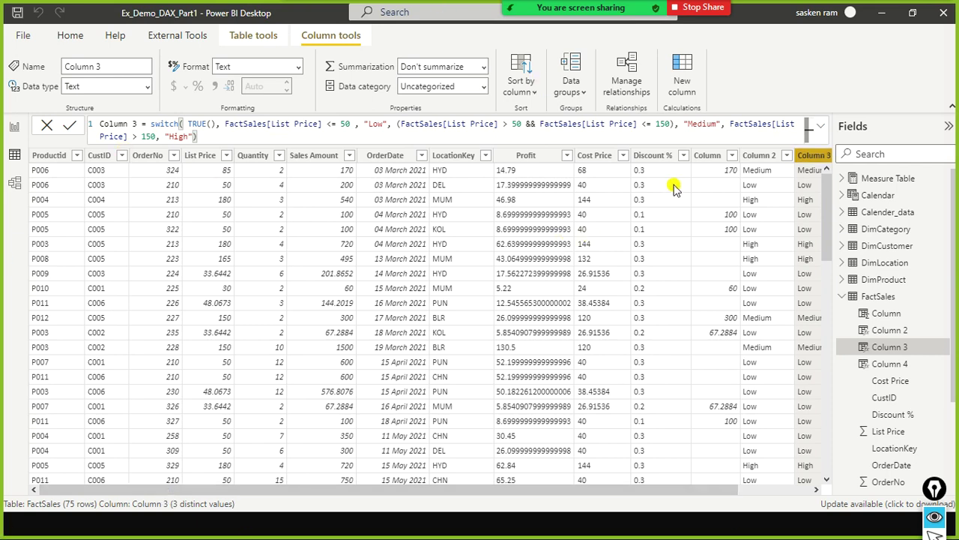
Add a new calculated column to the DimCustomer table and start its formula with DimCustomer[Customer Name]
left_click(889, 246)
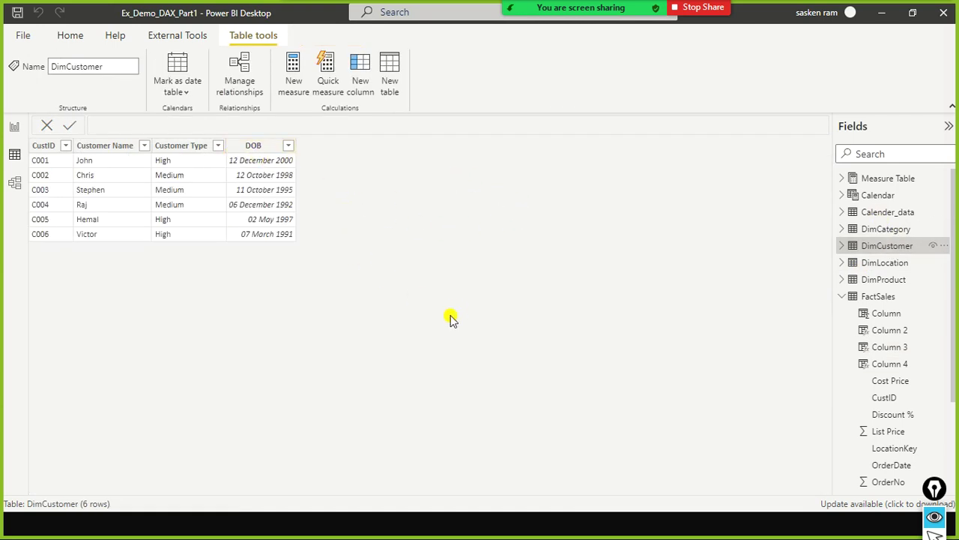
key("alt+Tab")
key("alt+Tab")
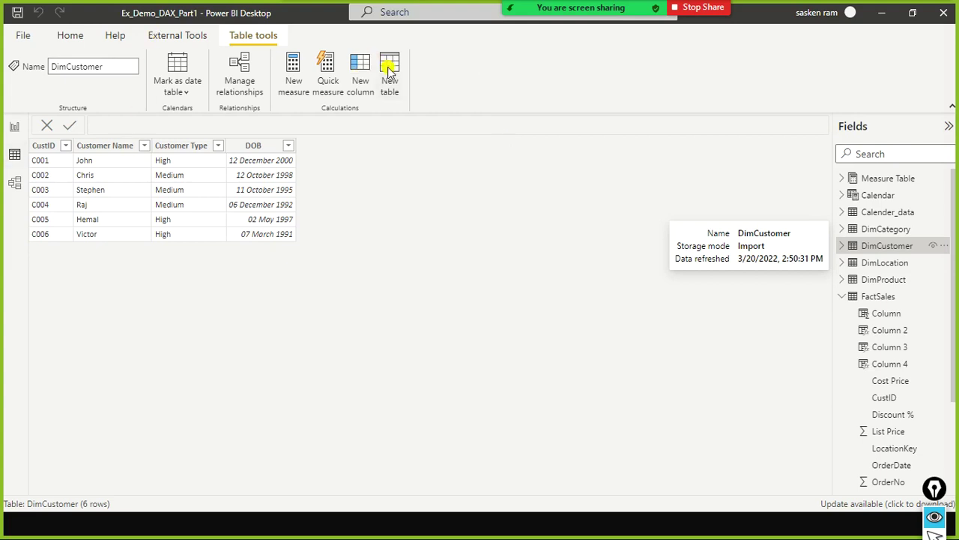
left_click(363, 78)
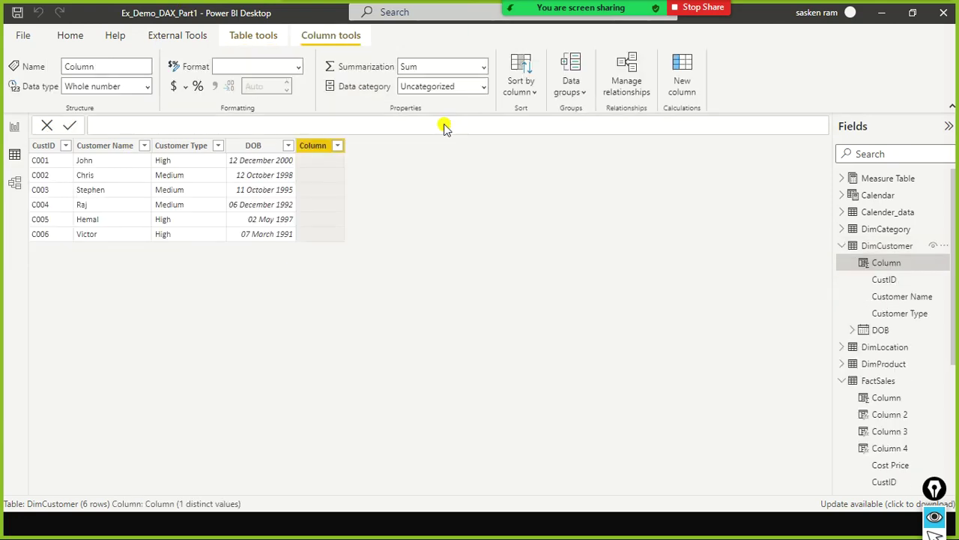
left_click(443, 125)
type("custtomer")
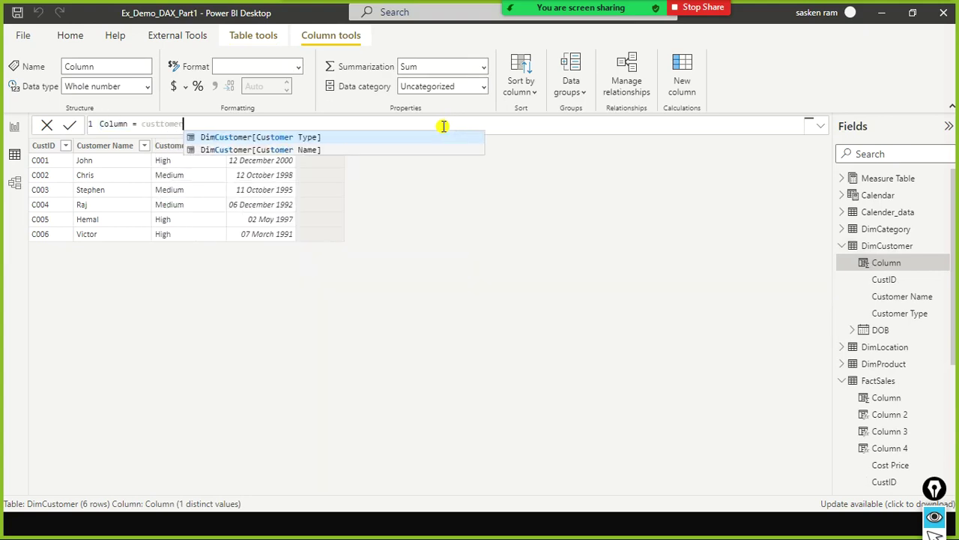
key("Down")
key("Tab")
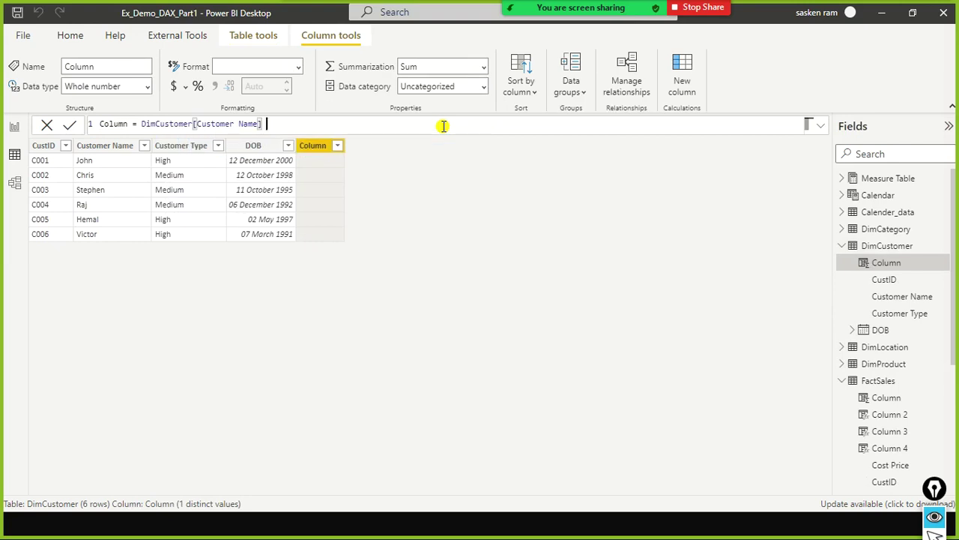
Concatenate a space " " and DimCustomer[Customer Type] to the customer name using & operators, and commit the formula
type("&")
type("&")
type("cus")
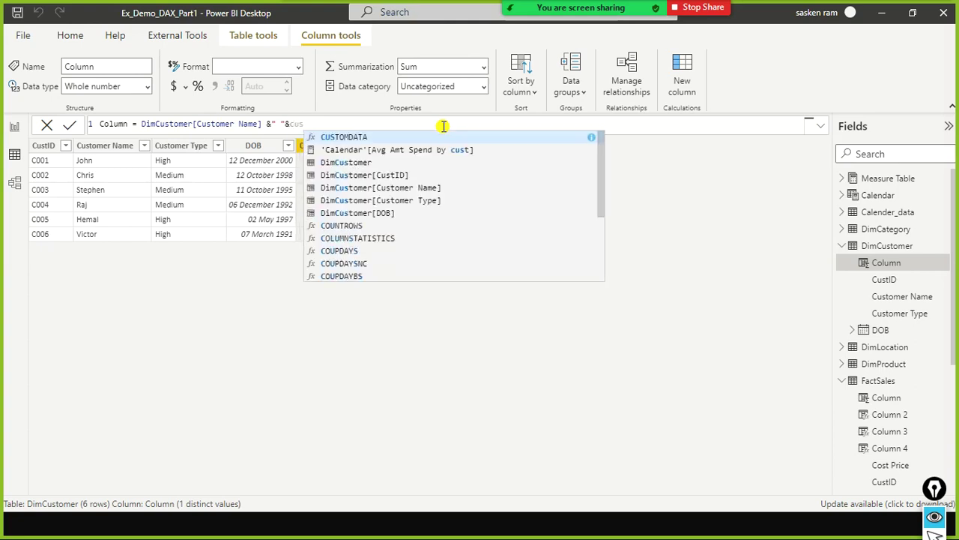
type("tome")
key("Down")
key("Down")
key("Down")
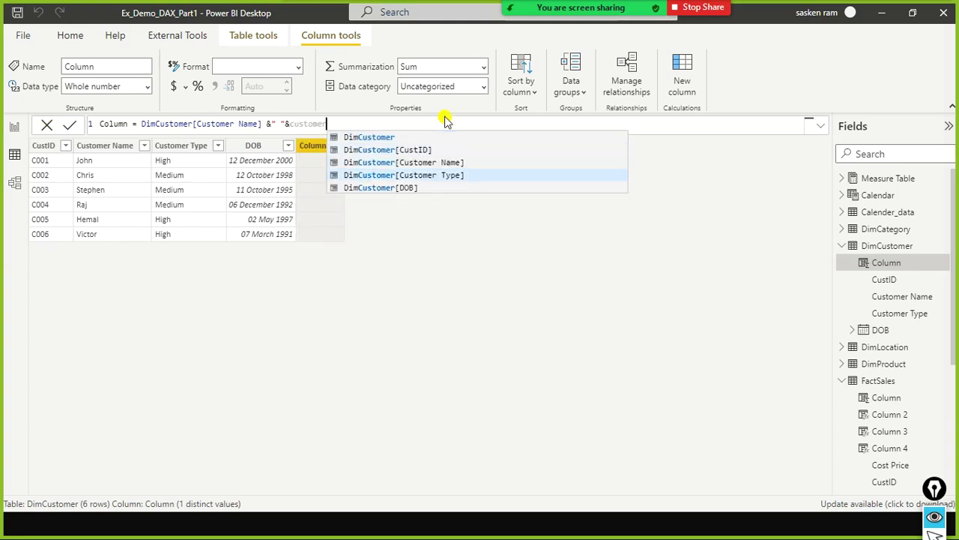
key("Tab")
key("Return")
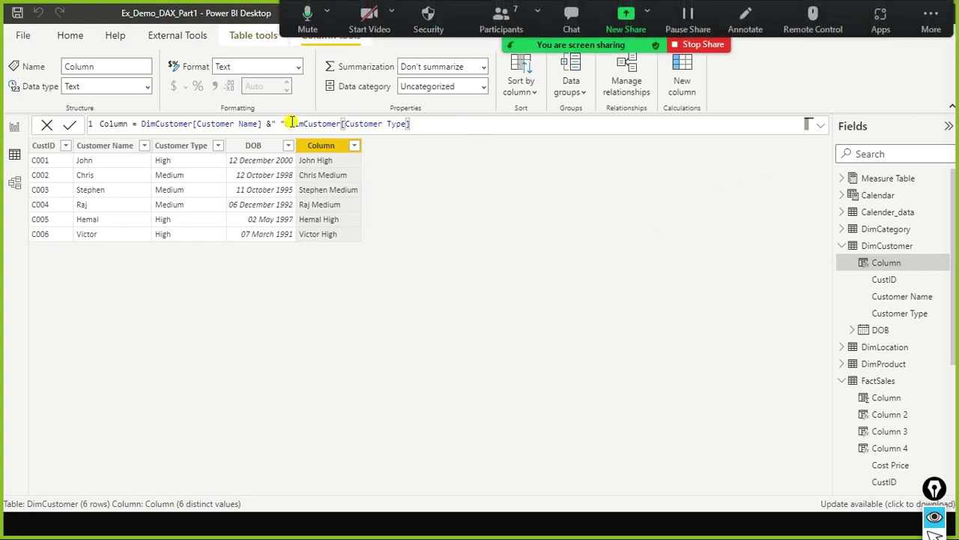
Copy the whole formula of DimCustomer's concatenated column and paste it into a new calculated column in the same table
left_click(407, 123)
key("ctrl+a")
key("ctrl+c")
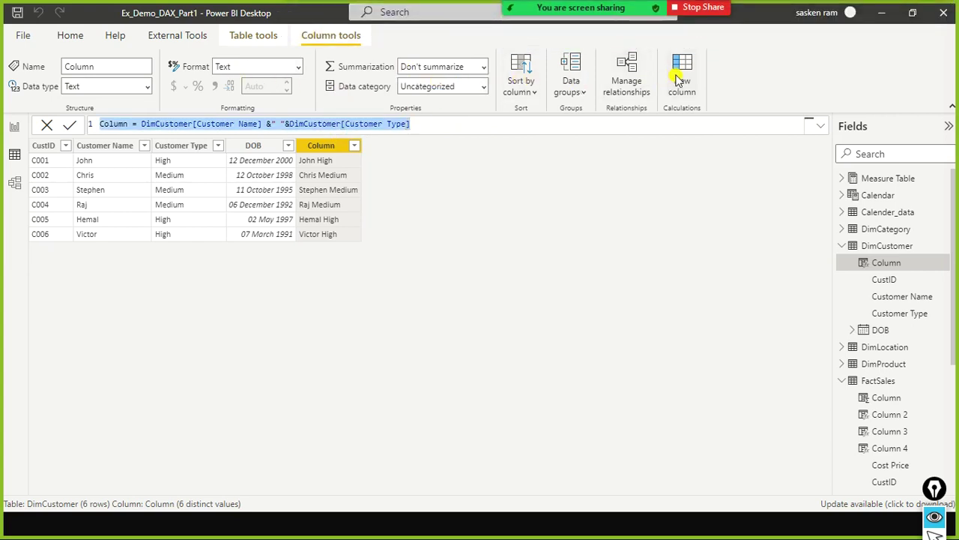
left_click(317, 36)
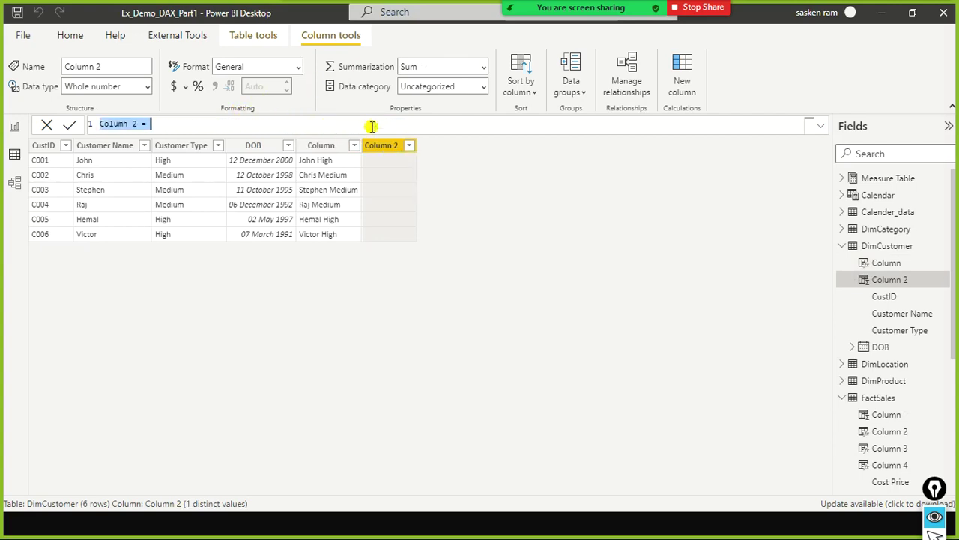
key("ctrl+v")
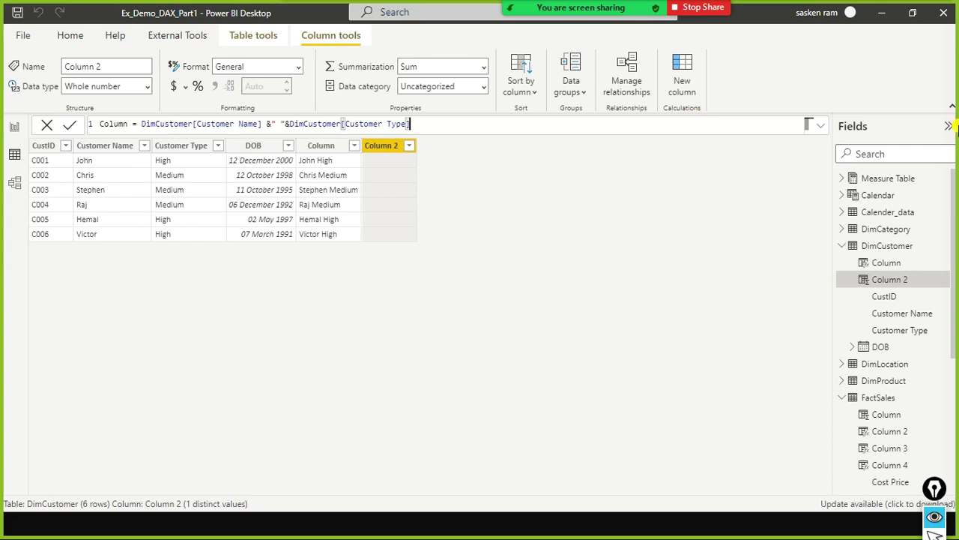
Wrap the pasted expression in the CONCATENATE function, from before DimCustomer[Customer Name] to a closing parenthesis after DimCustomer[Customer Type]
mouse_move(428, 8)
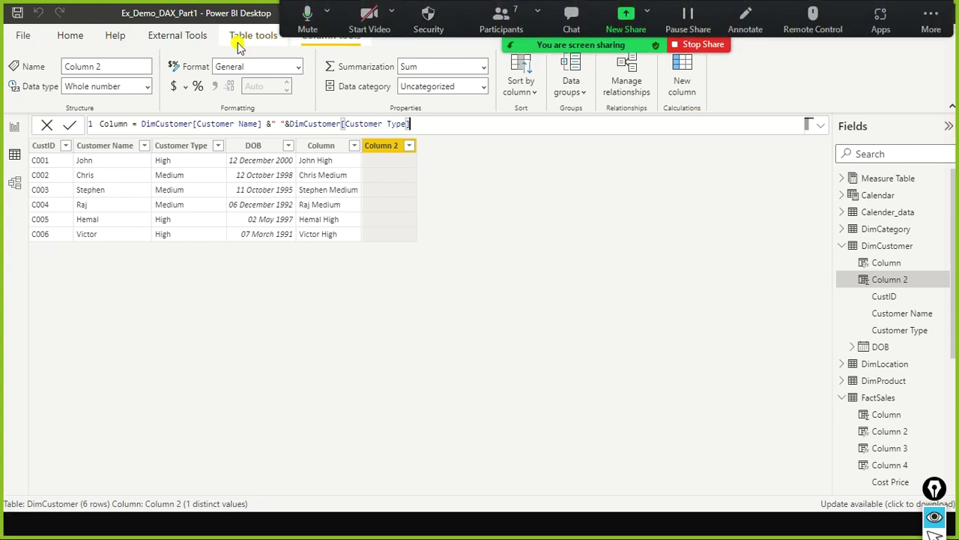
left_click(138, 124)
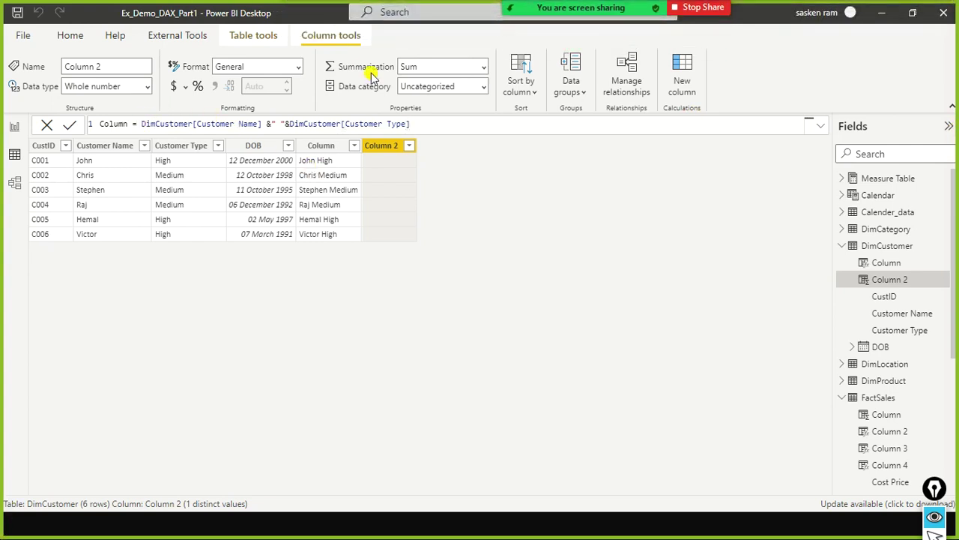
type("o")
key("BackSpace")
type("concat")
key("Down")
key("Down")
key("Up")
key("Tab")
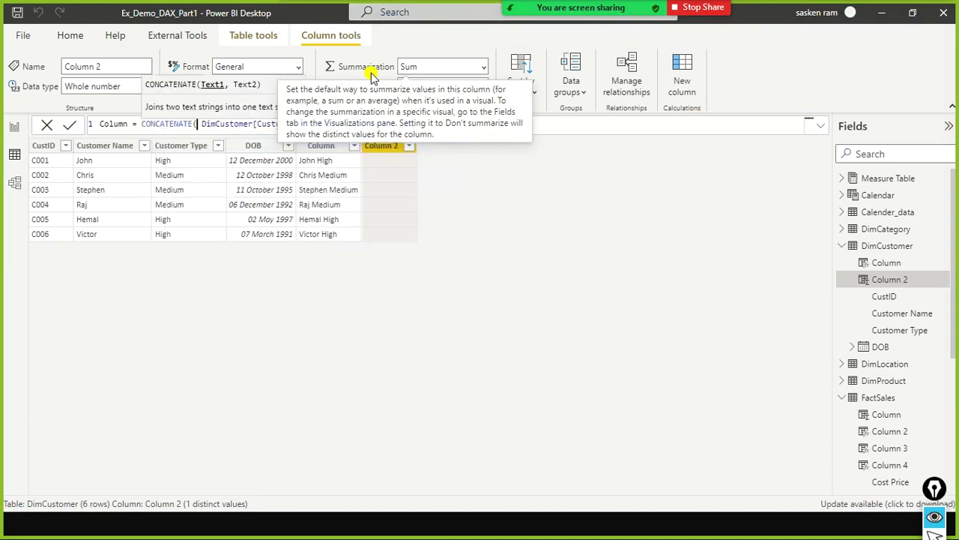
key("Delete")
left_click(542, 125)
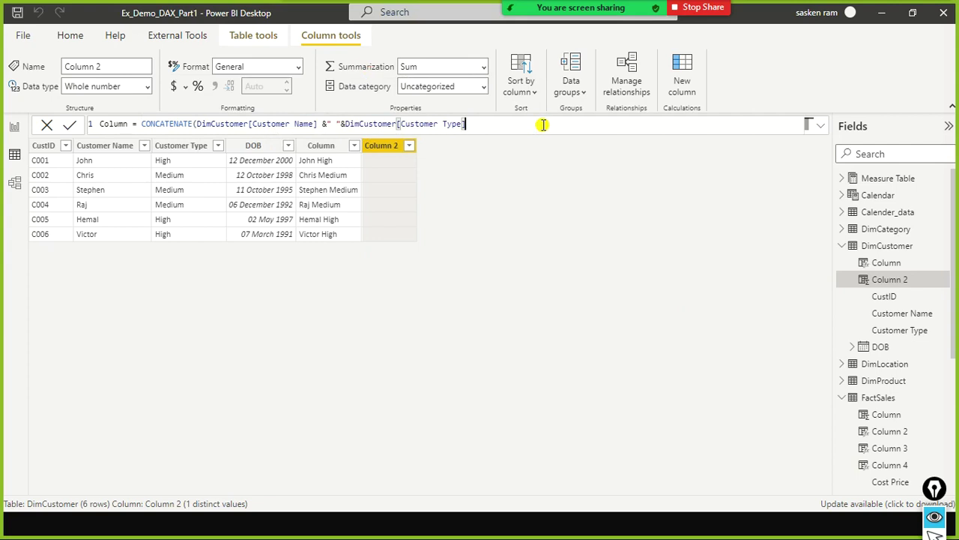
type(")")
Replace the & operators and the " " literal between Customer Name and Customer Type with a comma separating the two arguments
key("ctrl+Left")
key("ctrl+Left")
key("ctrl+Left")
key("ctrl+Left")
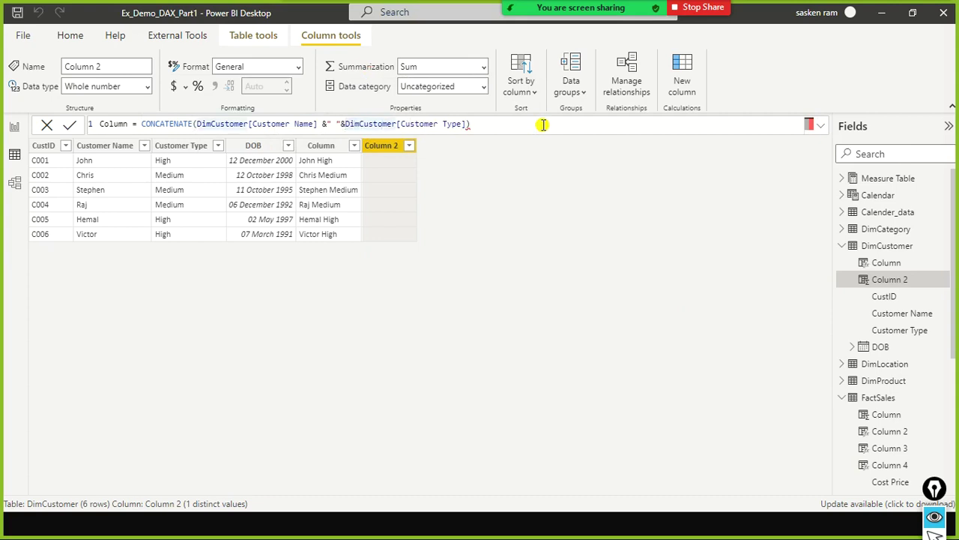
key("BackSpace")
key("BackSpace")
key("BackSpace")
key("BackSpace")
key("BackSpace")
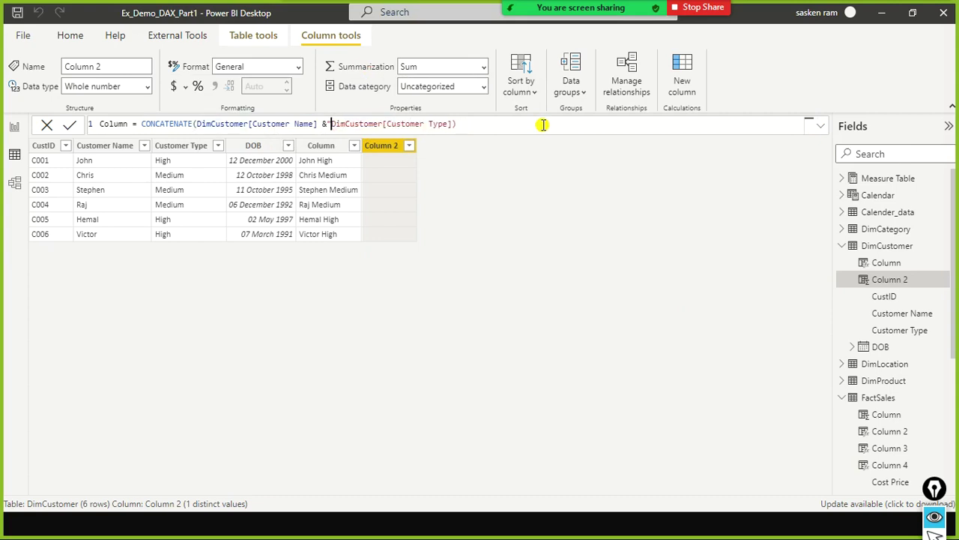
type(",")
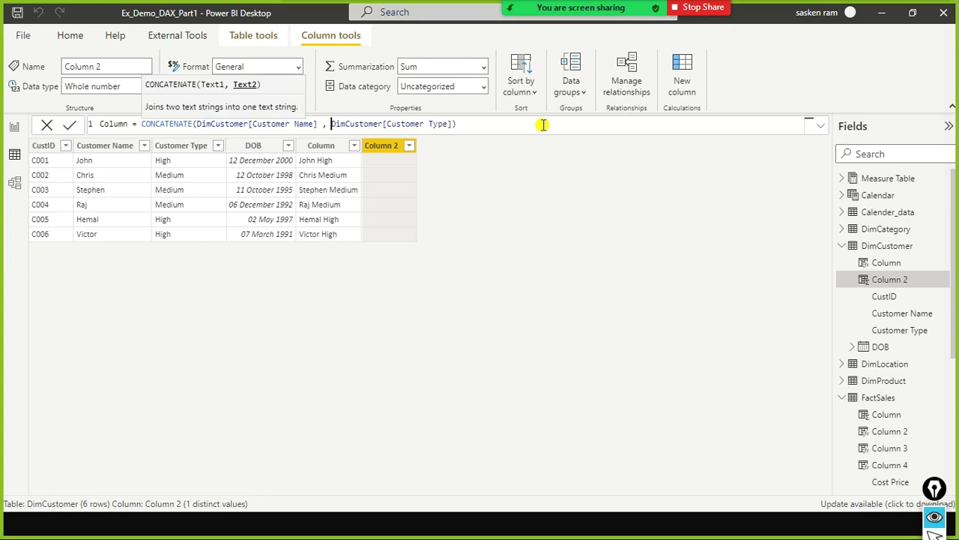
key("Right")
key("Right")
key("Right")
key("Right")
key("Right")
key("Right")
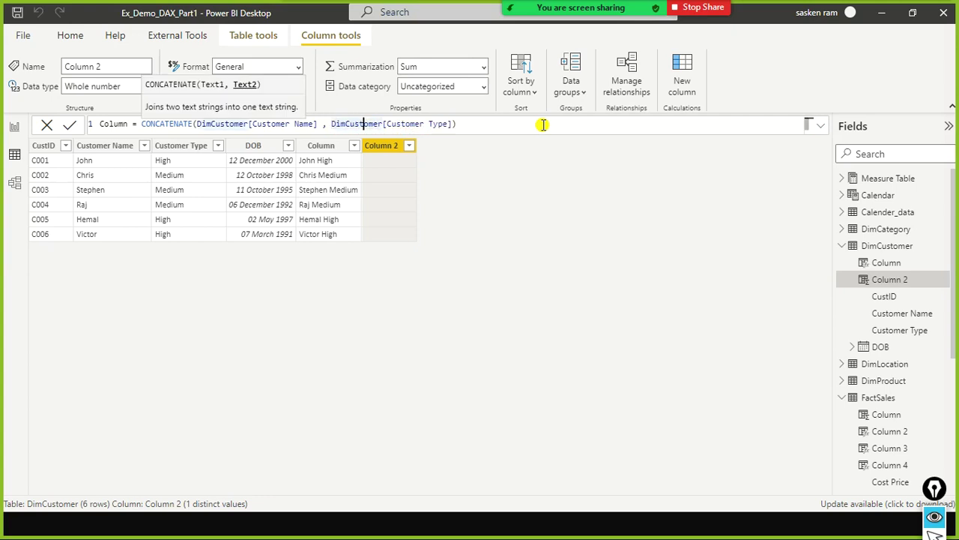
key("Left")
key("Left")
key("Left")
key("Left")
key("Left")
key("Left")
key("Left")
type("\"")
key("BackSpace")
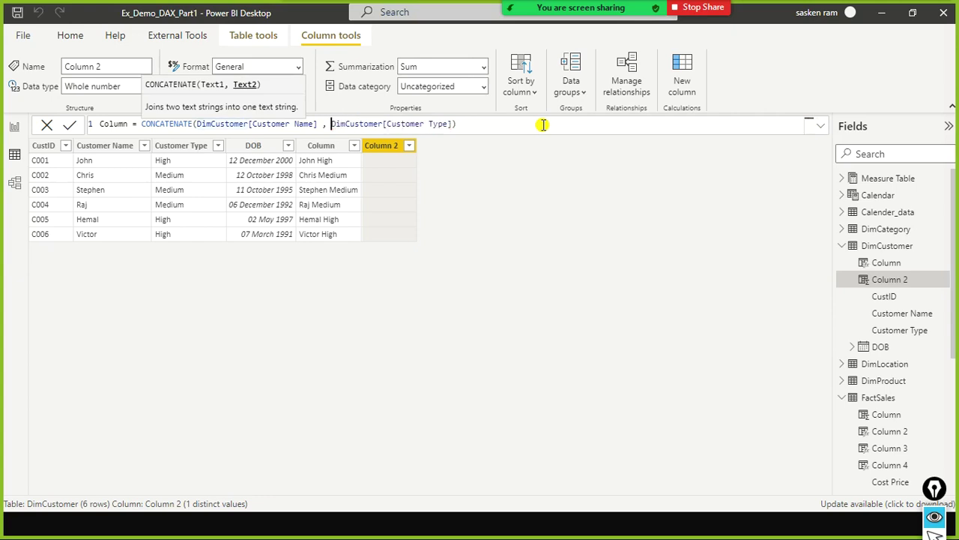
Commit the CONCATENATE formula, dismiss the rename dialog, and rename the column to Column2 in the formula
key("End")
key("Return")
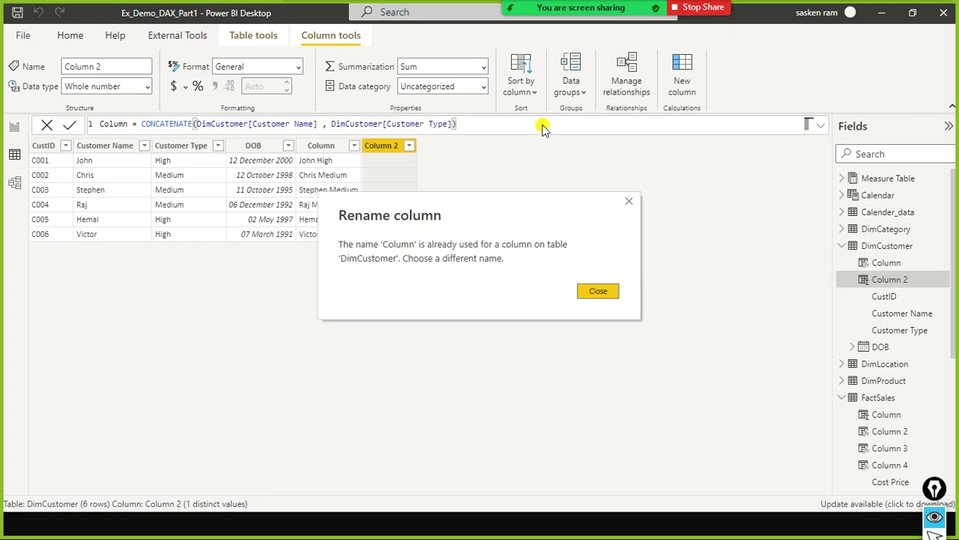
left_click(611, 292)
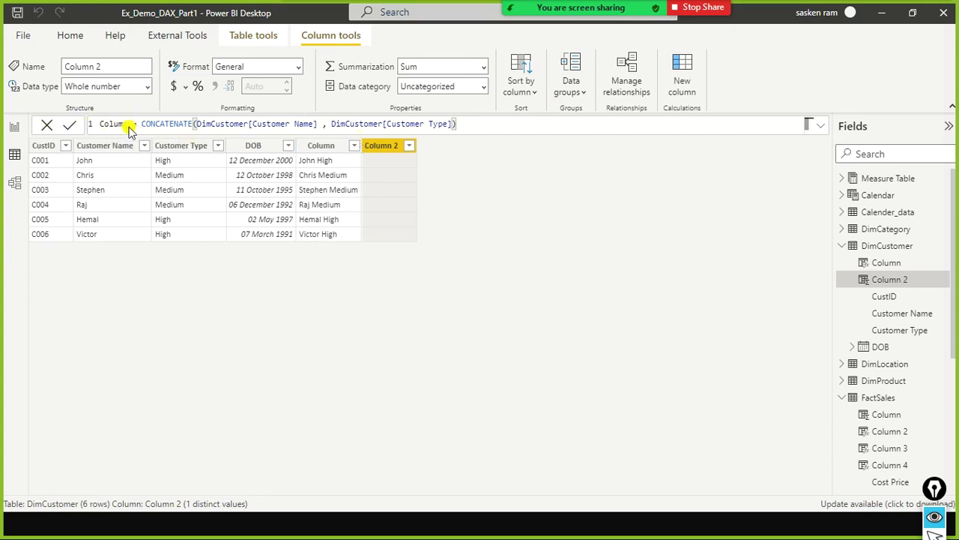
left_click(131, 123)
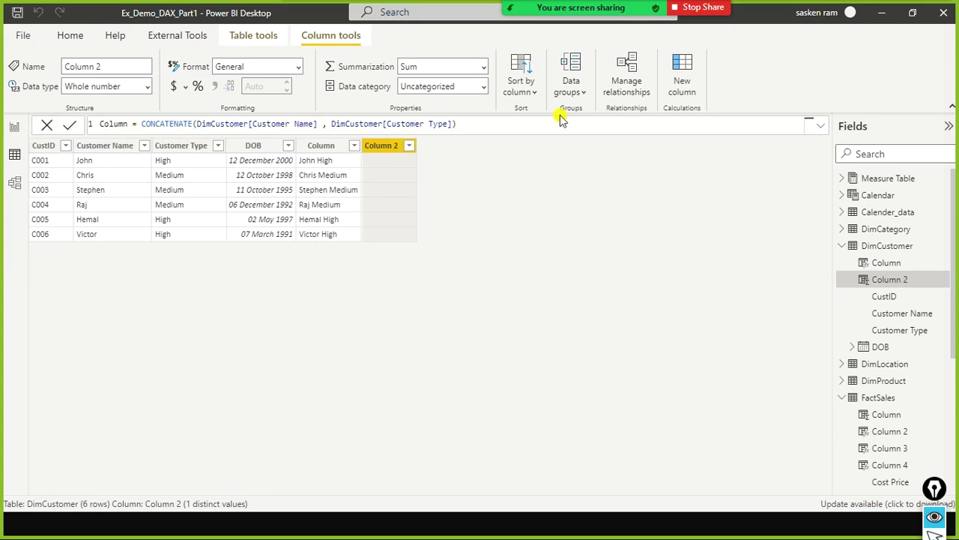
type("2")
key("End")
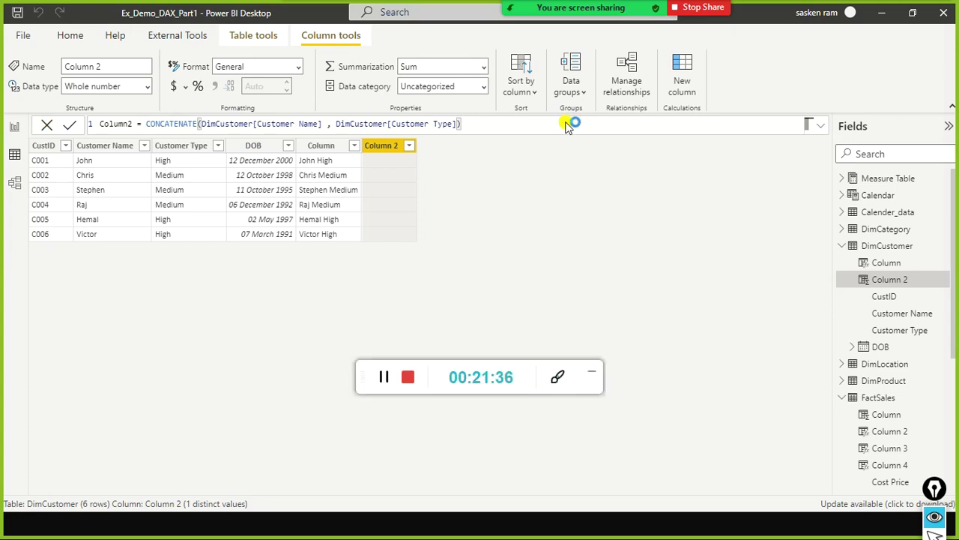
Insert a nested CONCATENATE function before DimCustomer[Customer Type] as the second argument of Column2's formula
mouse_move(575, 28)
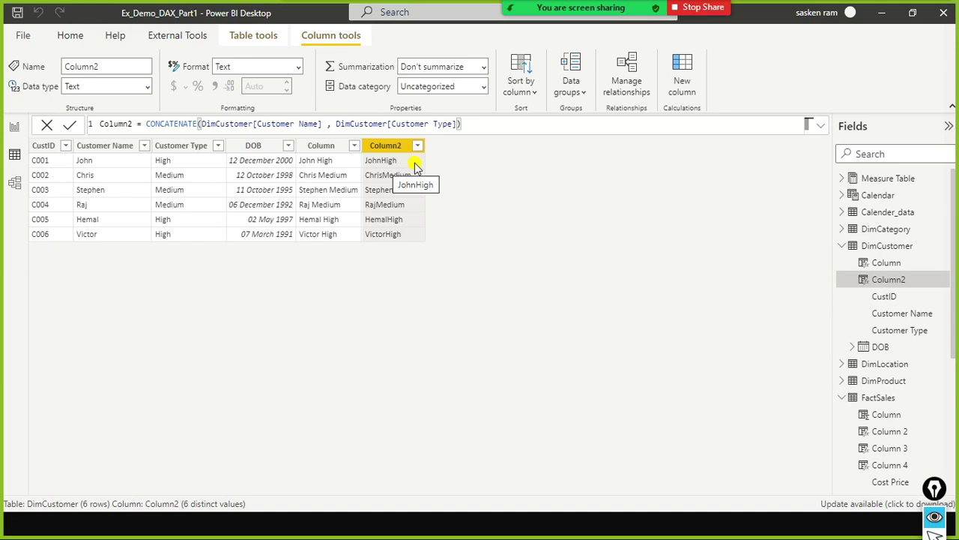
left_click(335, 124)
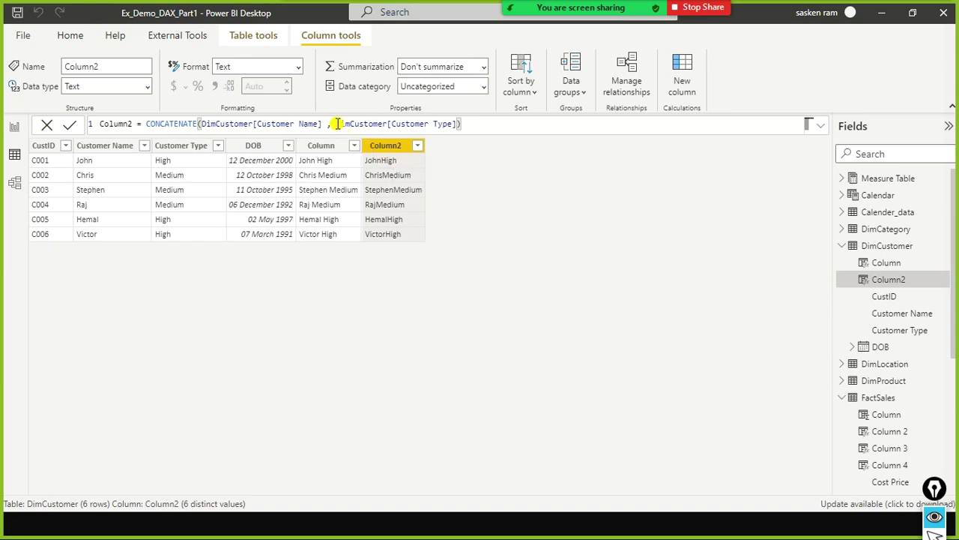
key("Left")
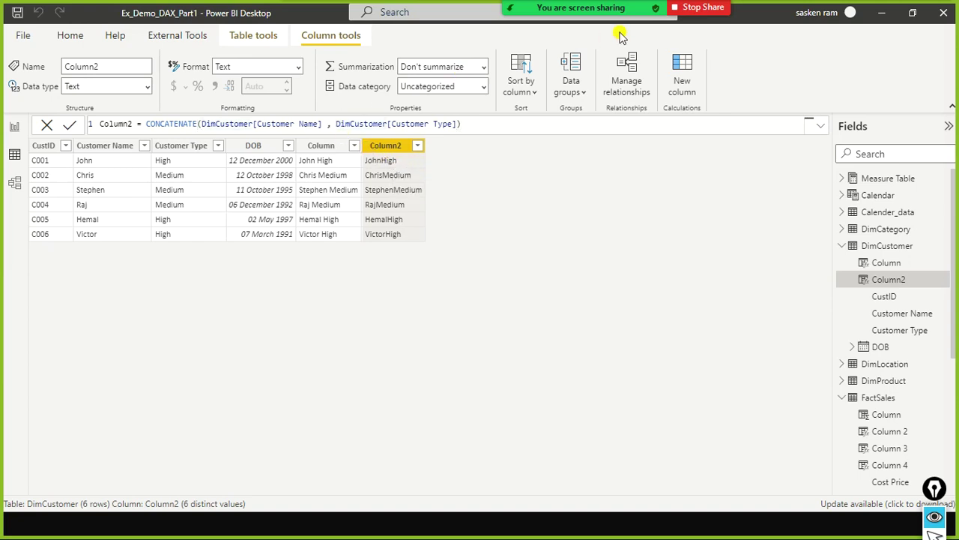
type("co ")
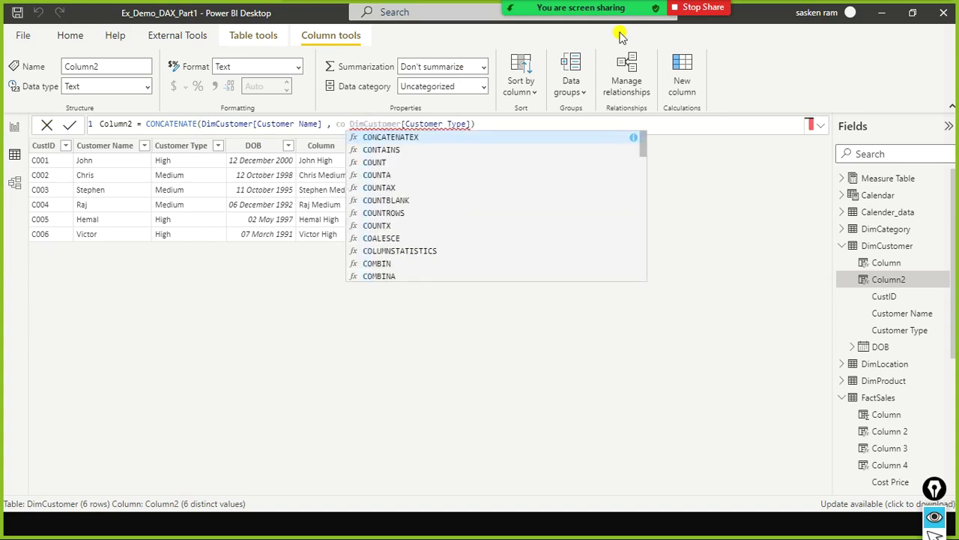
type("nca")
key("Down")
key("Down")
key("Up")
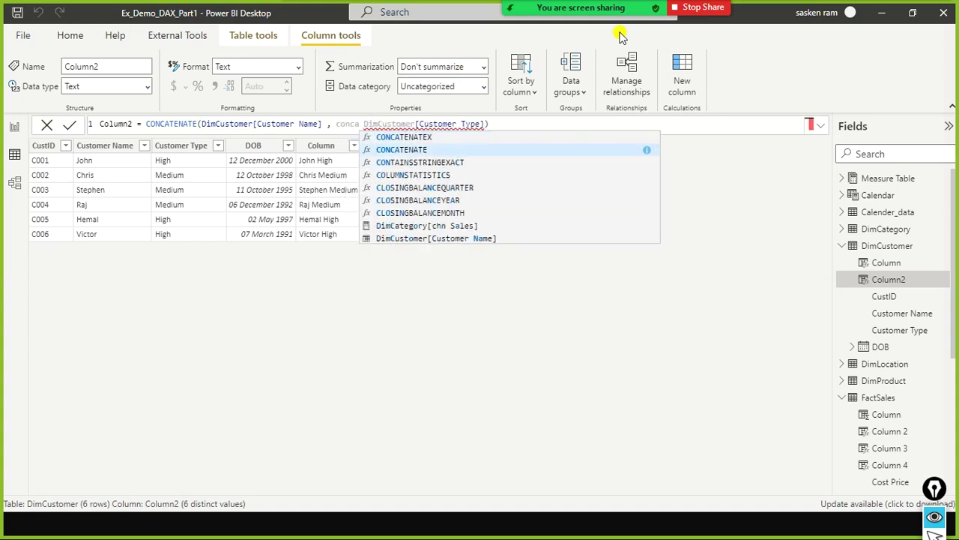
key("Tab")
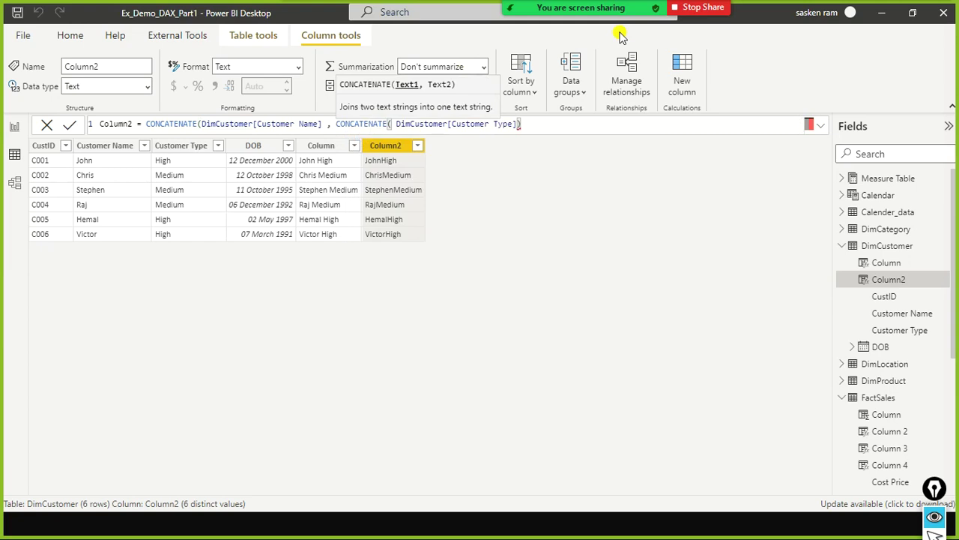
Give the nested CONCATENATE ", " as its first argument, close both functions and commit the formula
type("\", ")
type("\",")
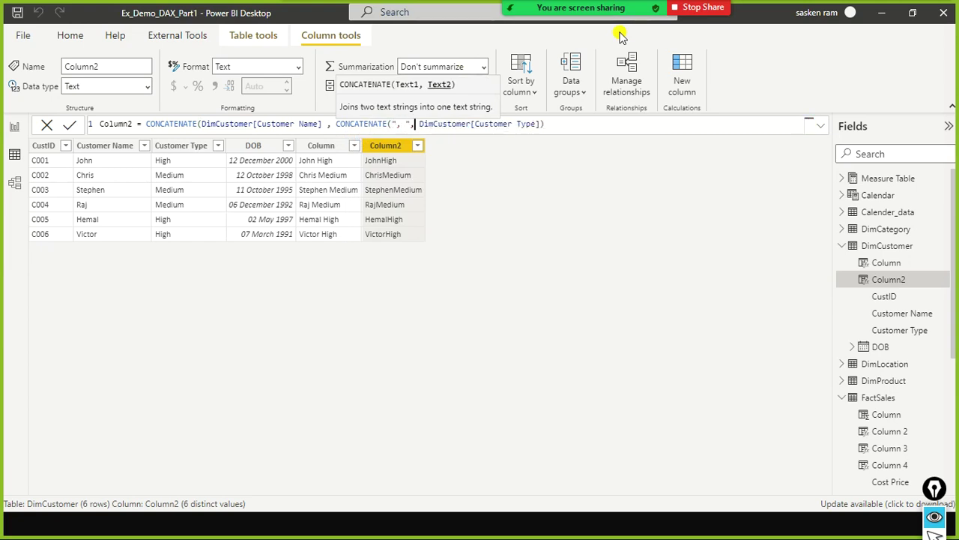
type(")")
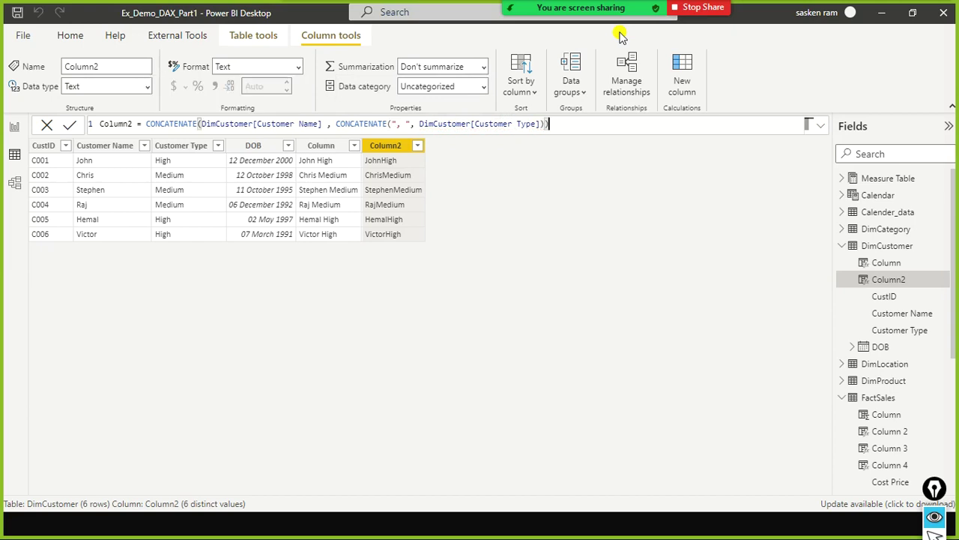
key("Return")
mouse_move(645, 10)
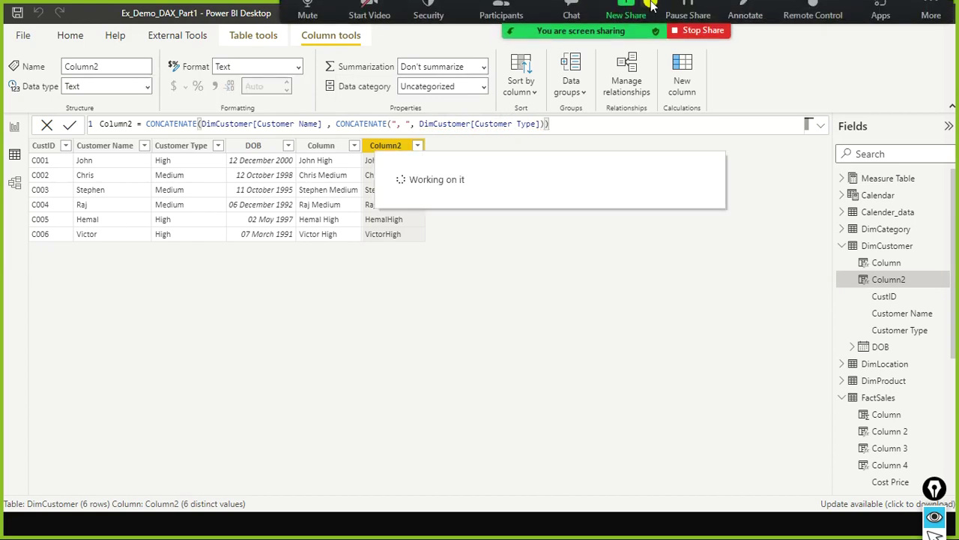
left_click(521, 19)
mouse_move(501, 216)
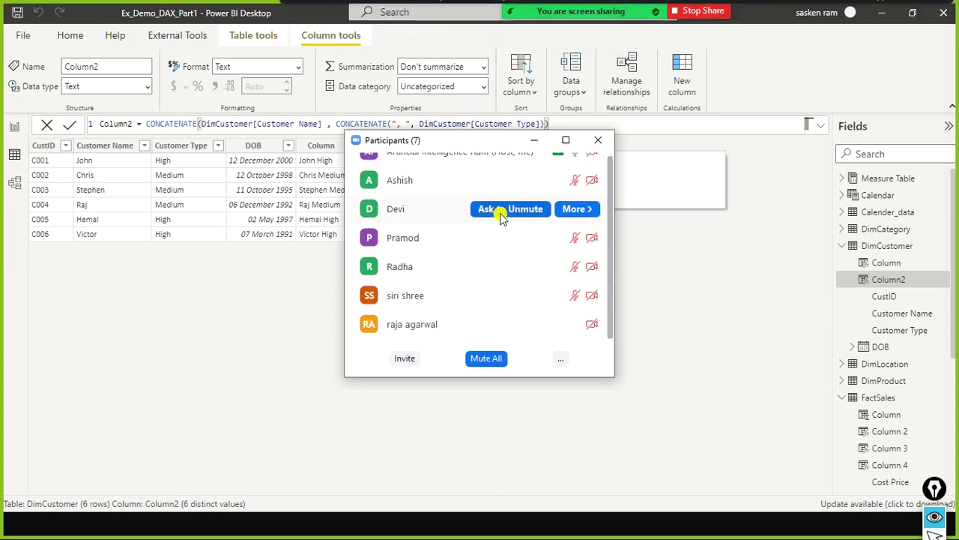
scroll(501, 216, "up", 1)
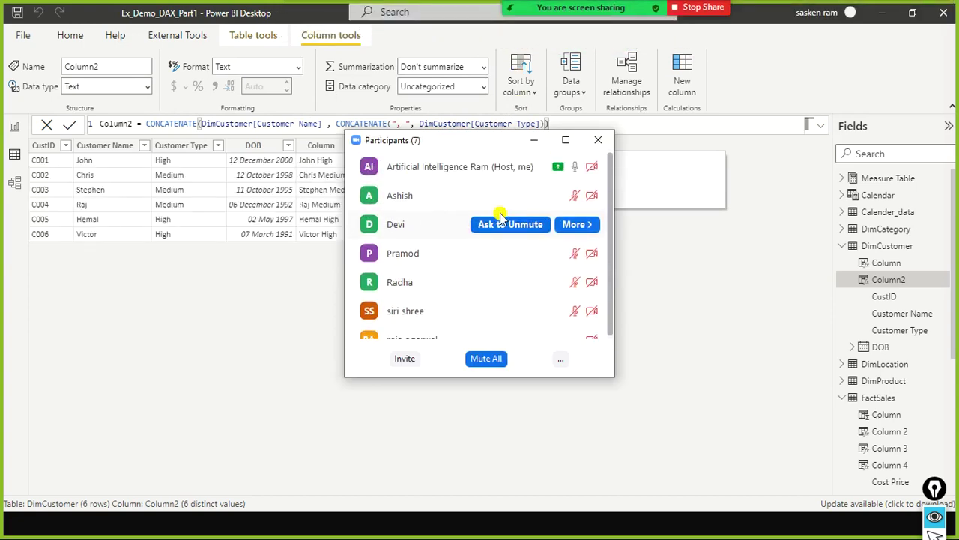
scroll(501, 216, "down", 1)
left_click(596, 141)
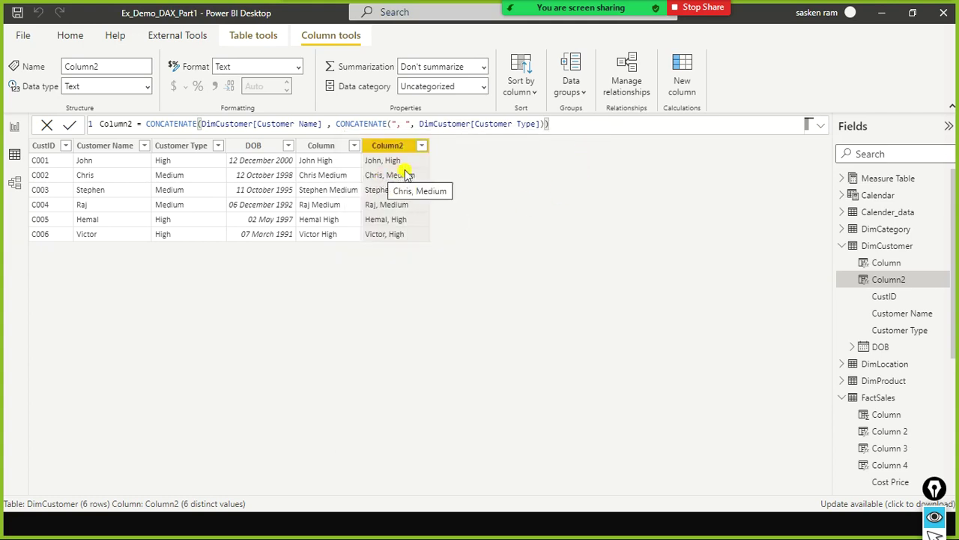
Remove the comma from Column2's separator text so it reads " " and commit the formula
left_click(406, 123)
key("BackSpace")
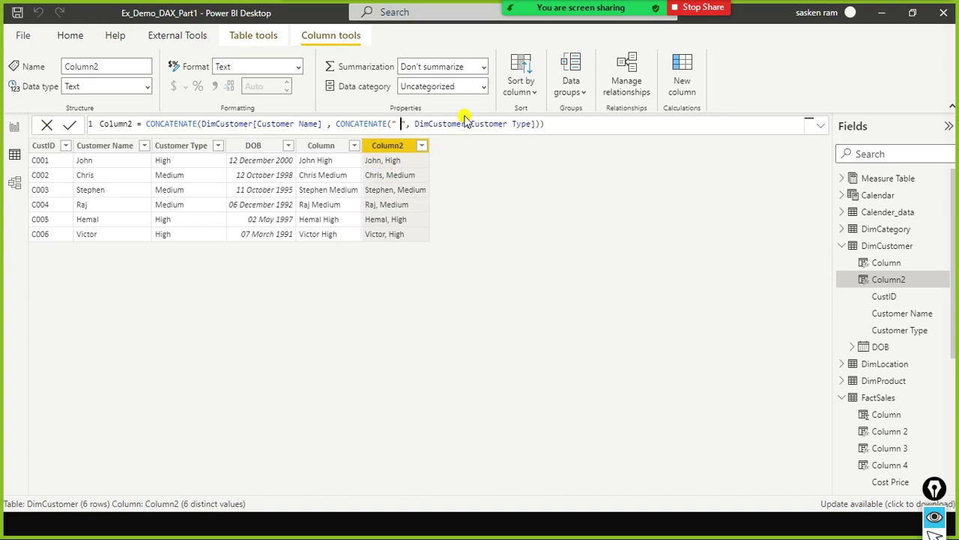
key("End")
key("Return")
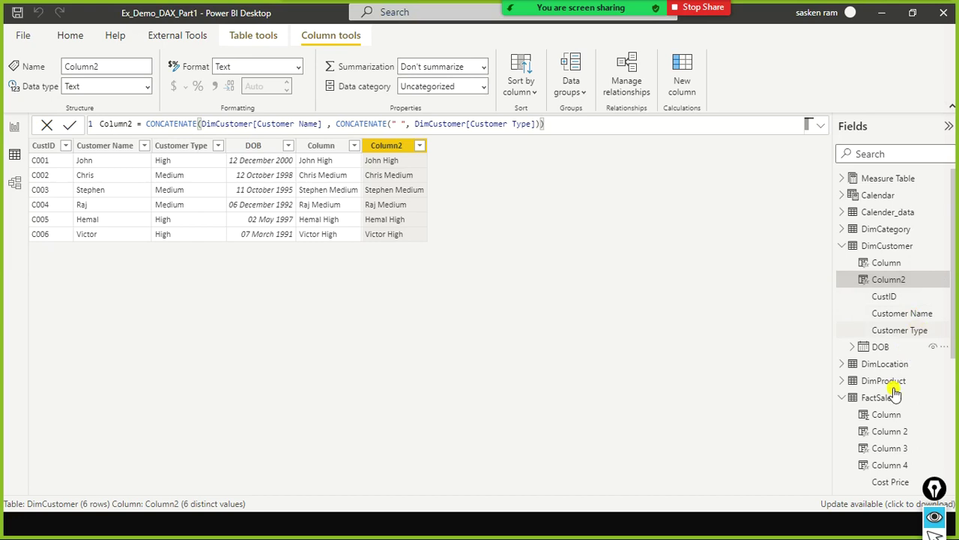
Add a calculated column to the FactSales table with the formula FIXED( FactSales[List Price], 2,1) and commit it
scroll(895, 389, "down", 3)
left_click(881, 252)
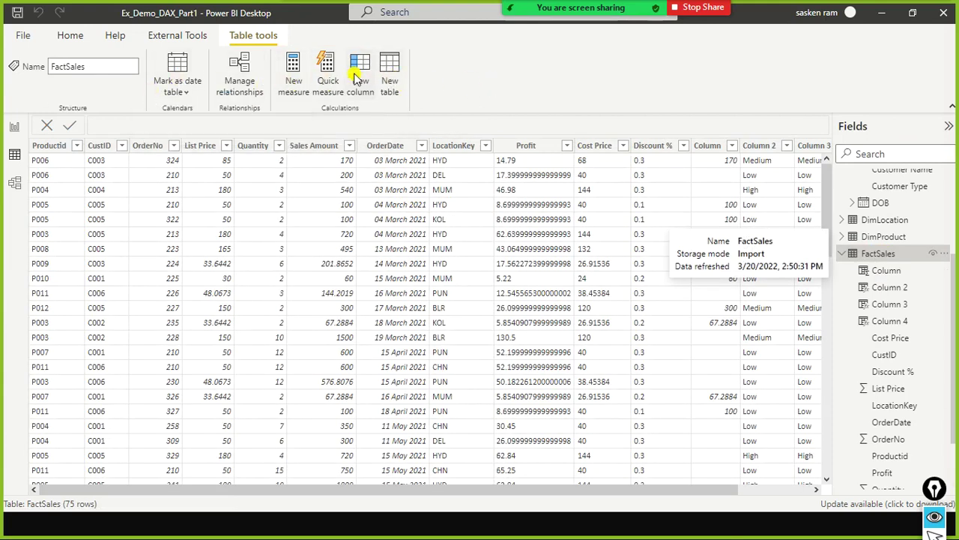
left_click(360, 77)
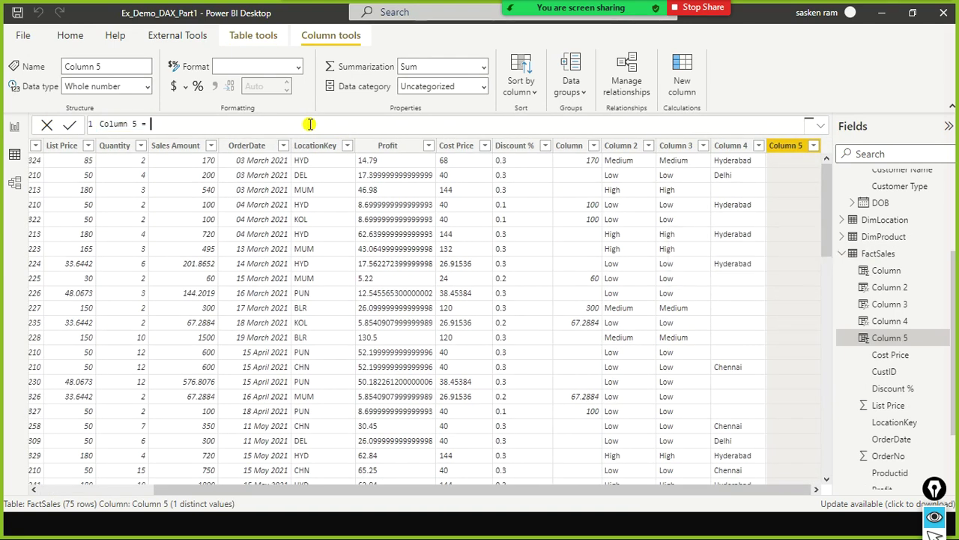
type("FIXED(")
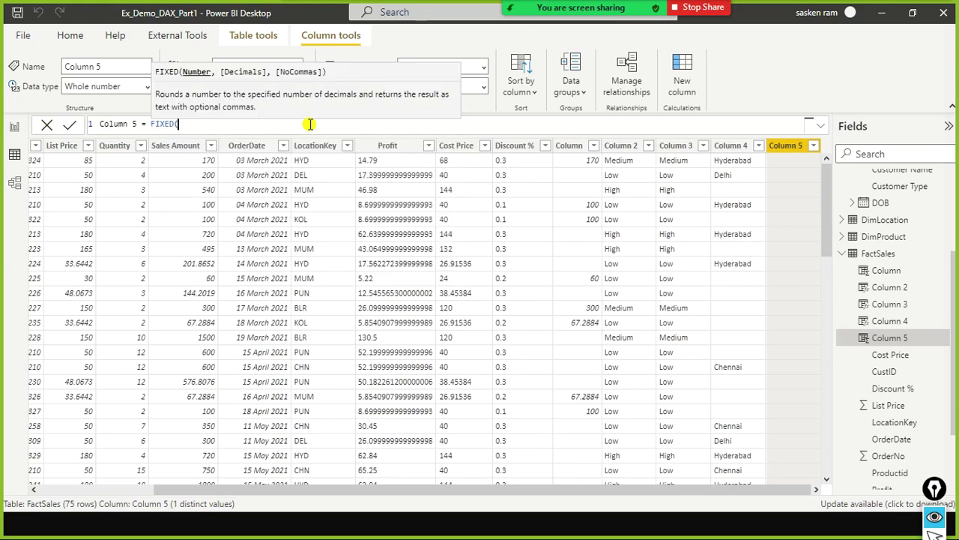
type(" list p")
key("Tab")
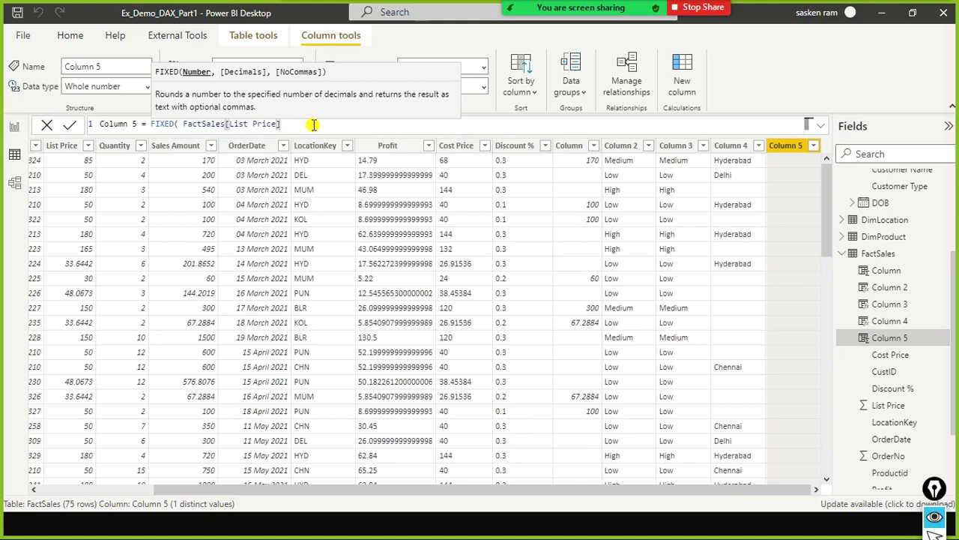
type(",")
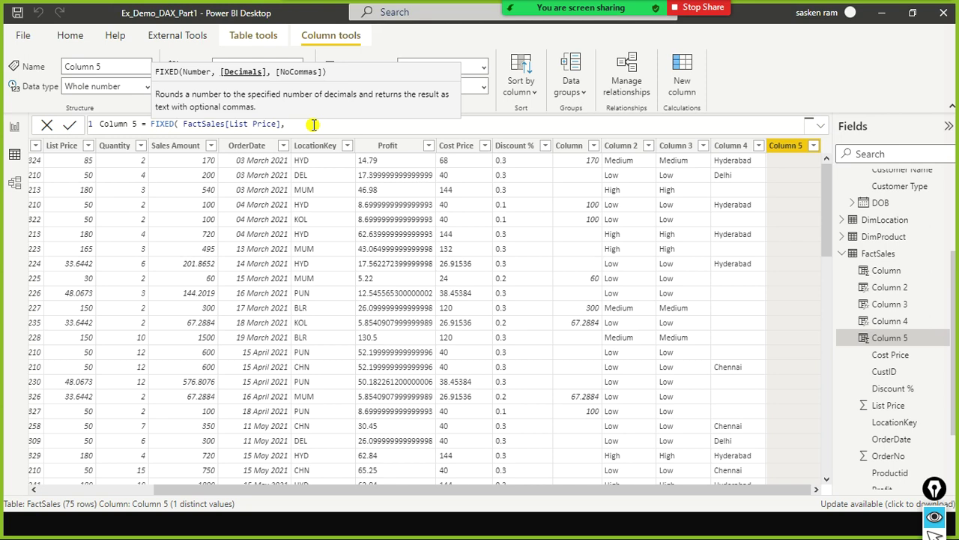
type("2,1)")
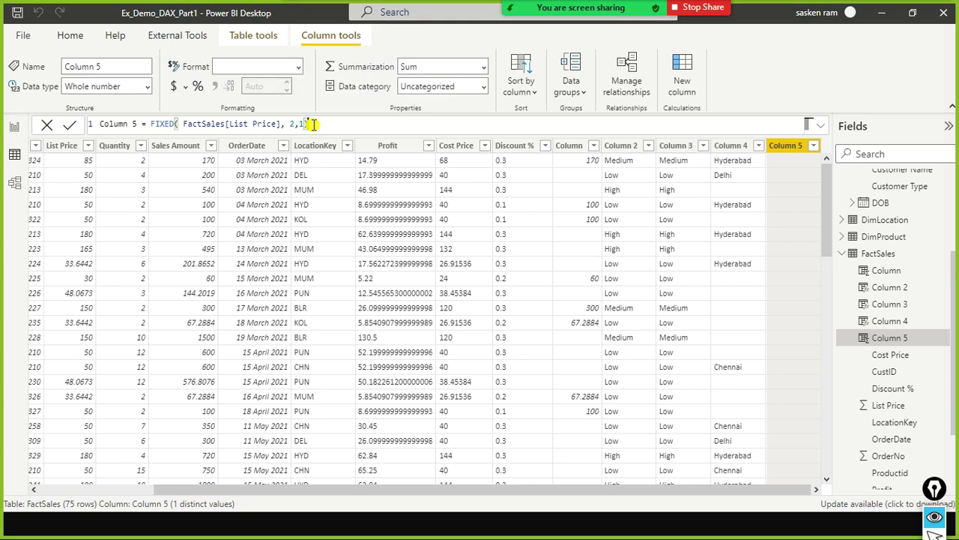
key("Return")
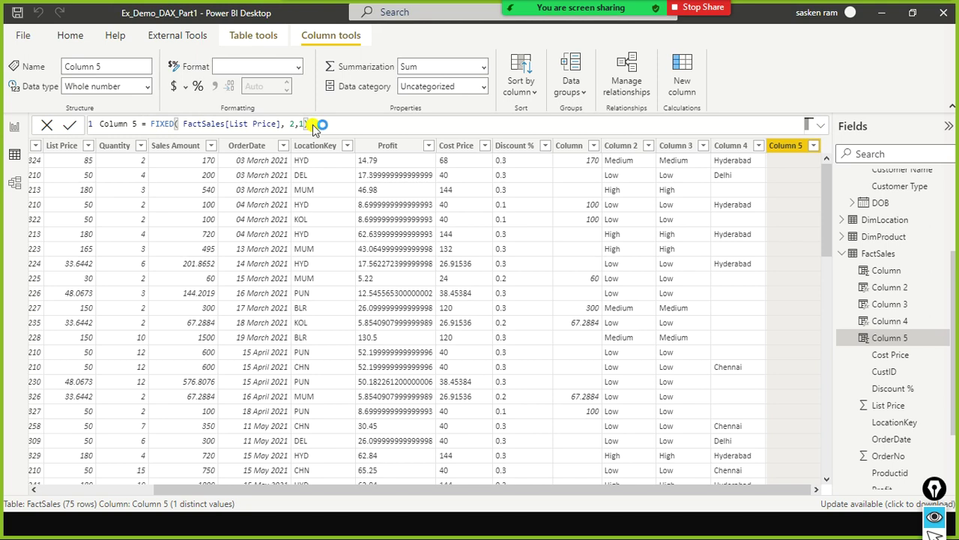